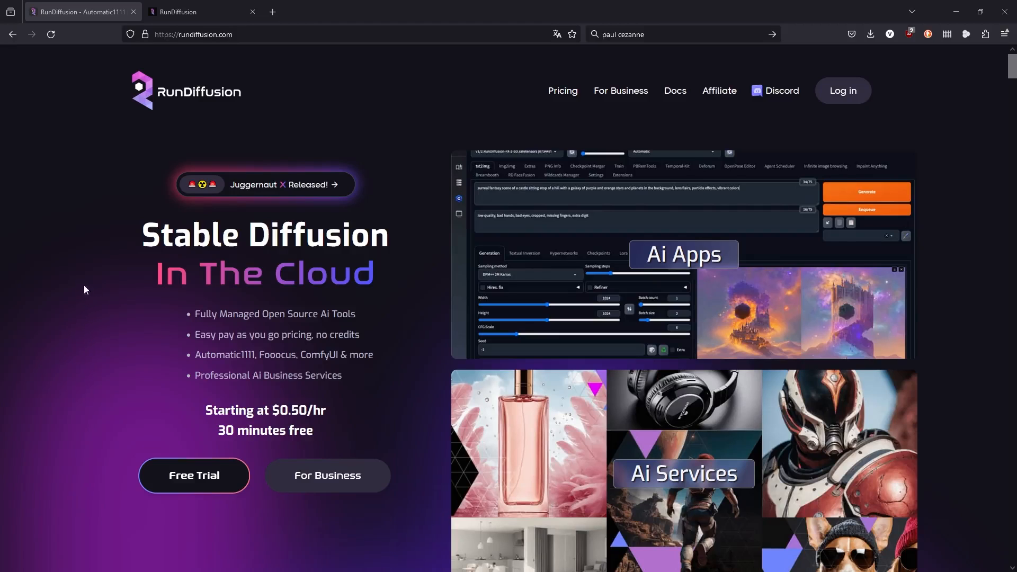
Step: Look through the RunDiffusion homepage, including the section on the available AI apps
middle_click(78, 263)
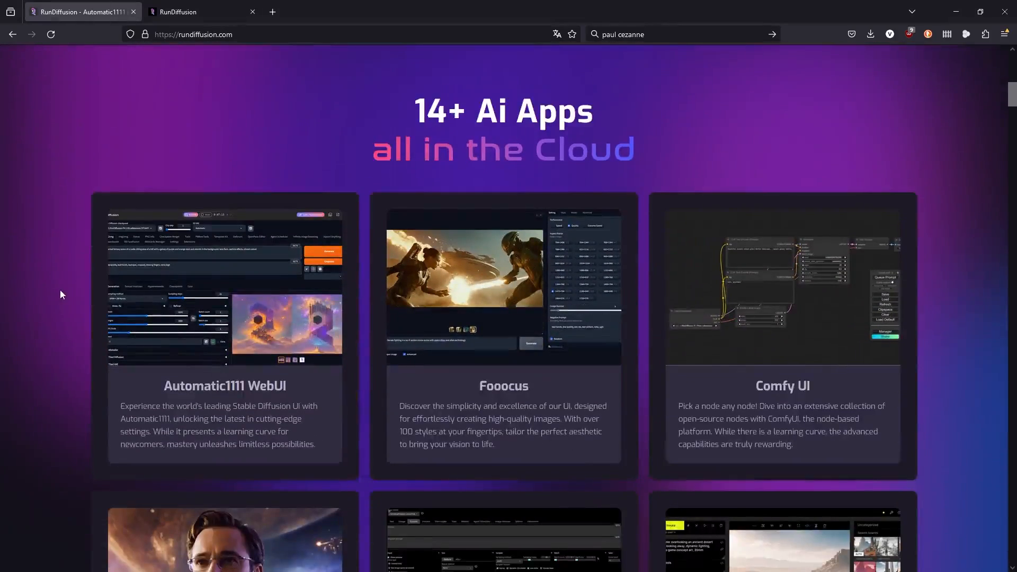
middle_click(60, 289)
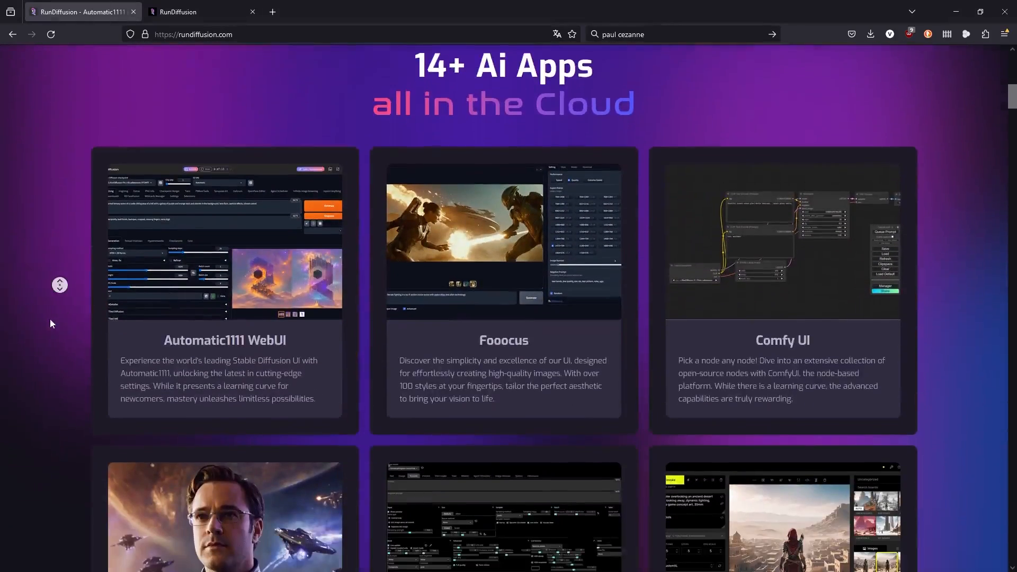
middle_click(55, 317)
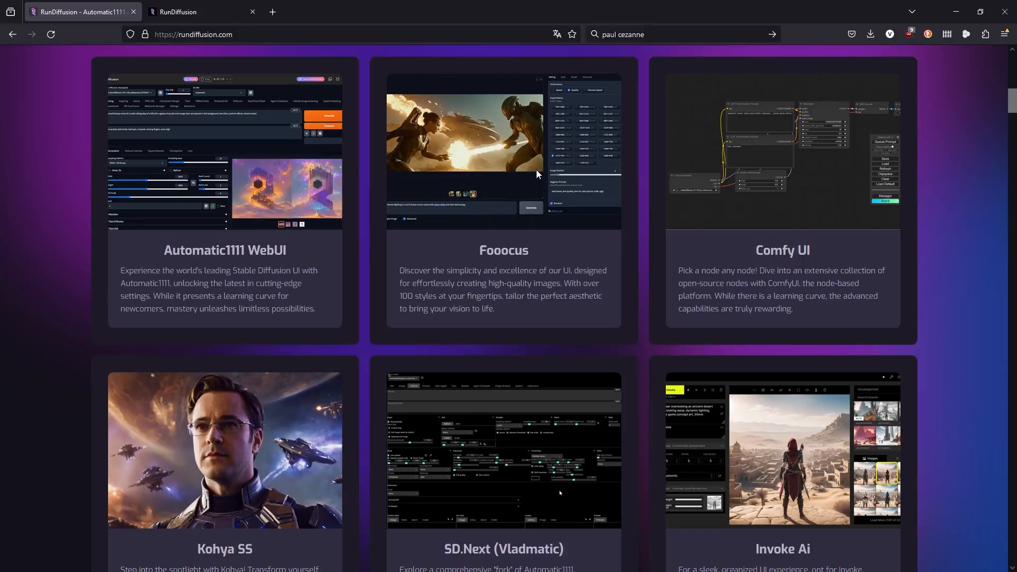
middle_click(69, 338)
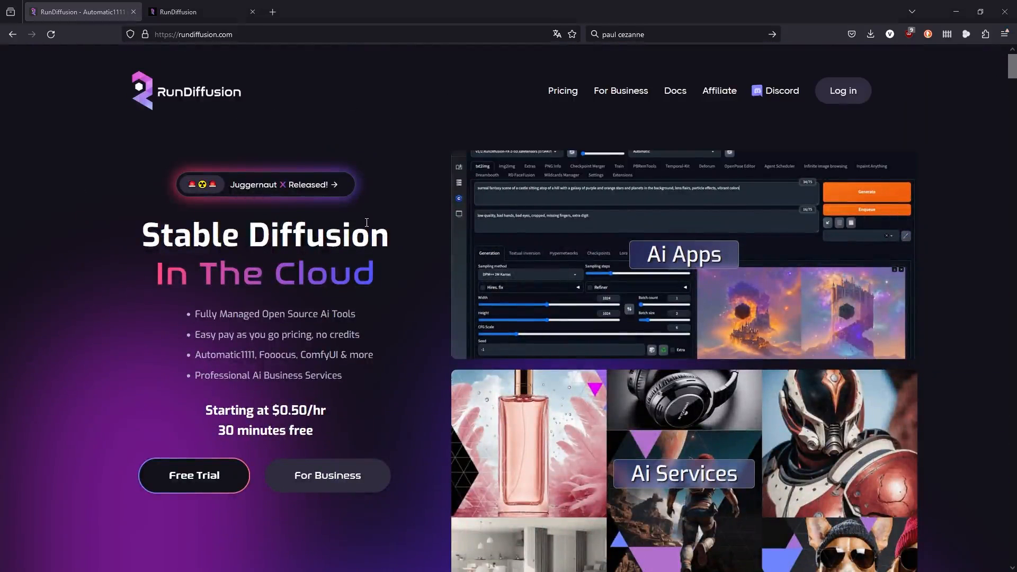
Step: Review the pricing page, covering the subscription plans and the server feature comparison table
left_click(553, 98)
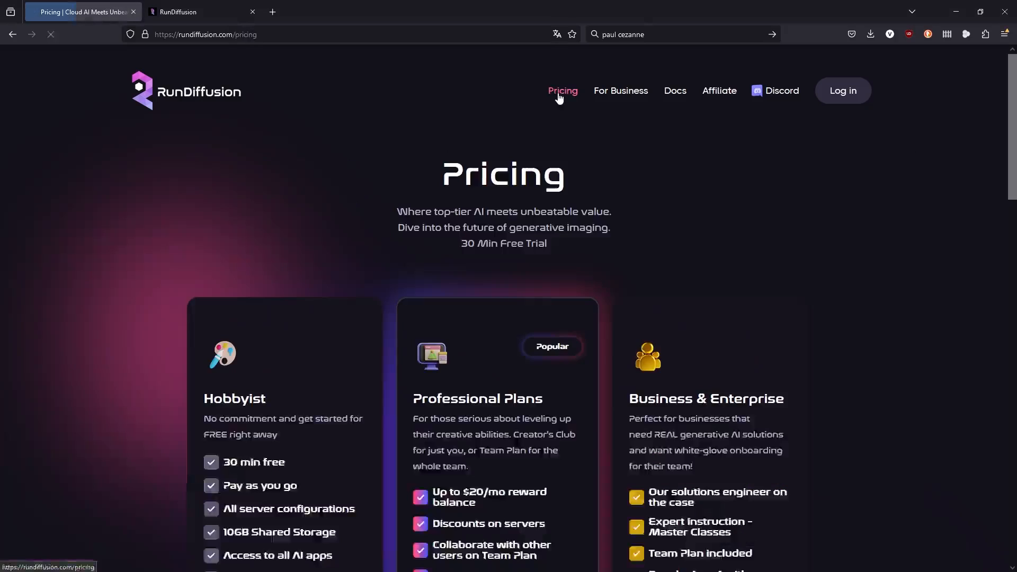
scroll(154, 304, "down", 5)
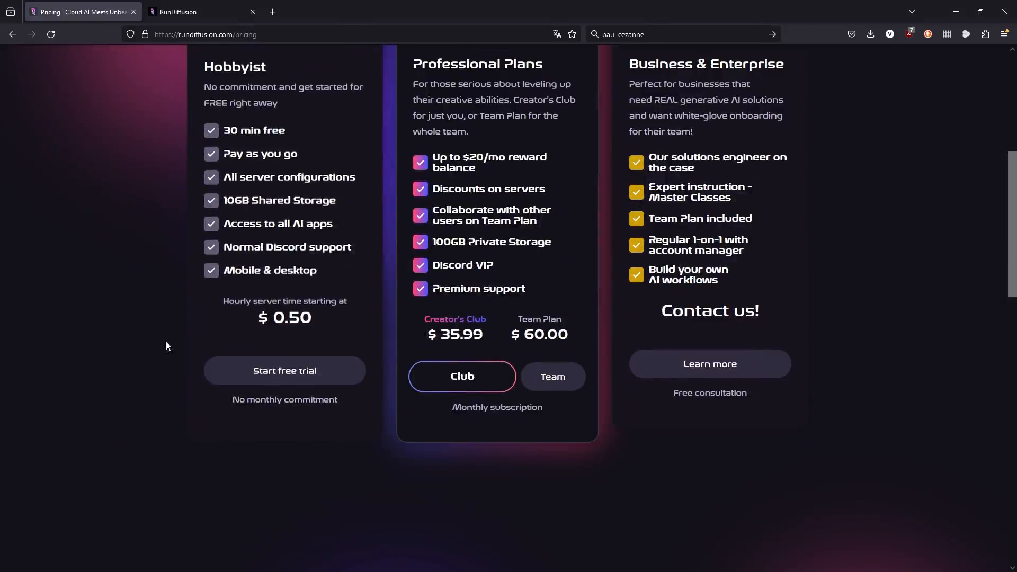
scroll(129, 300, "up", 6)
scroll(128, 296, "down", 5)
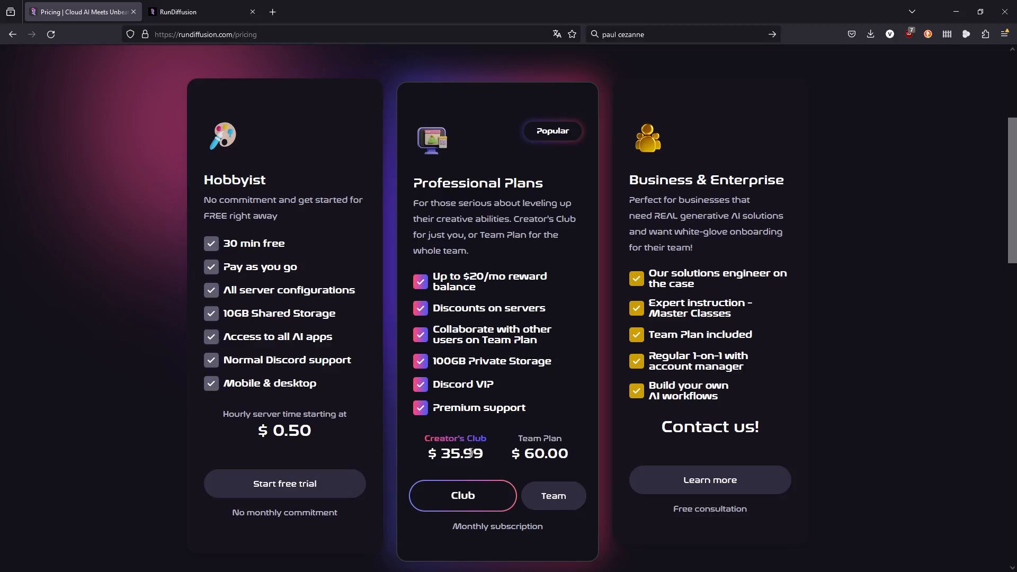
scroll(74, 395, "down", 15)
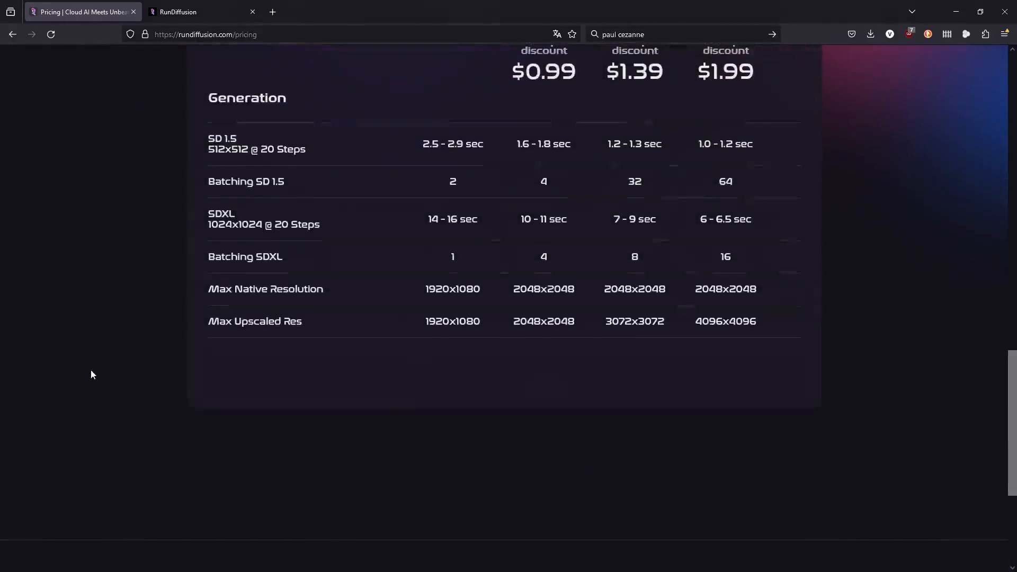
scroll(91, 375, "up", 3)
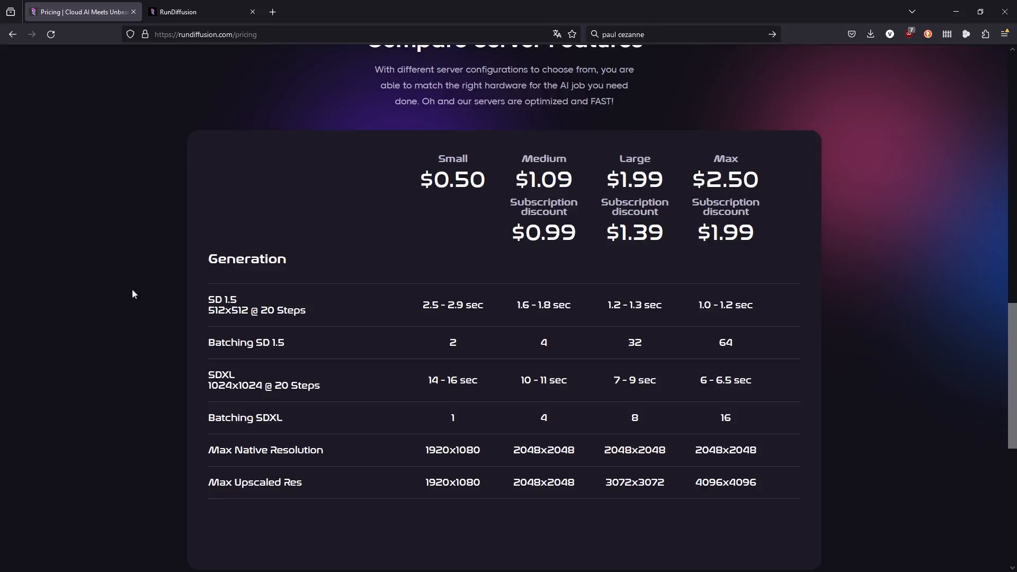
scroll(132, 291, "down", 6)
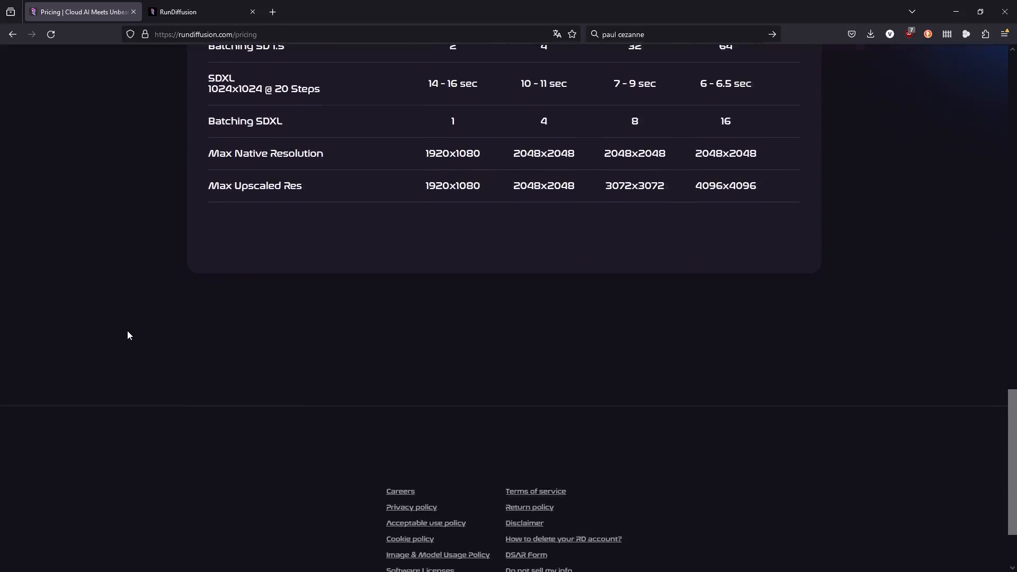
middle_click(139, 341)
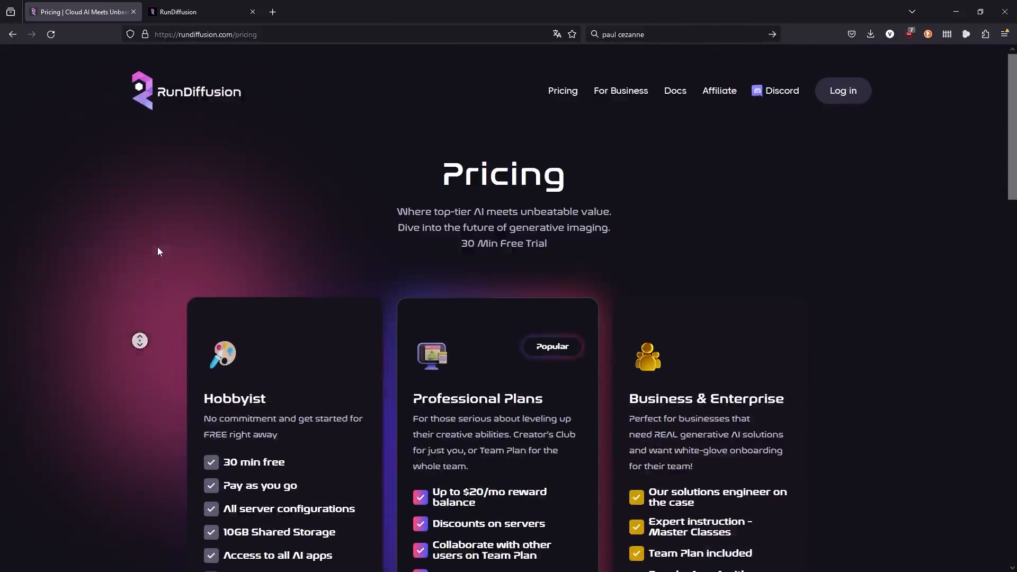
middle_click(158, 244)
Step: Launch a ComfyUI session in the RunDiffusion app and permanently dismiss the quick-start workflows popup
left_click(192, 12)
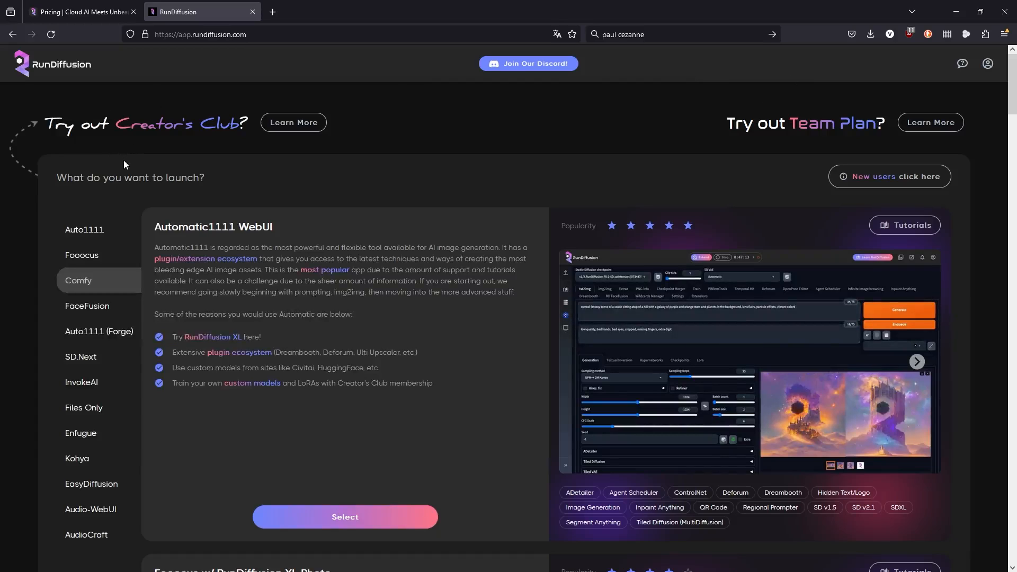
left_click(81, 286)
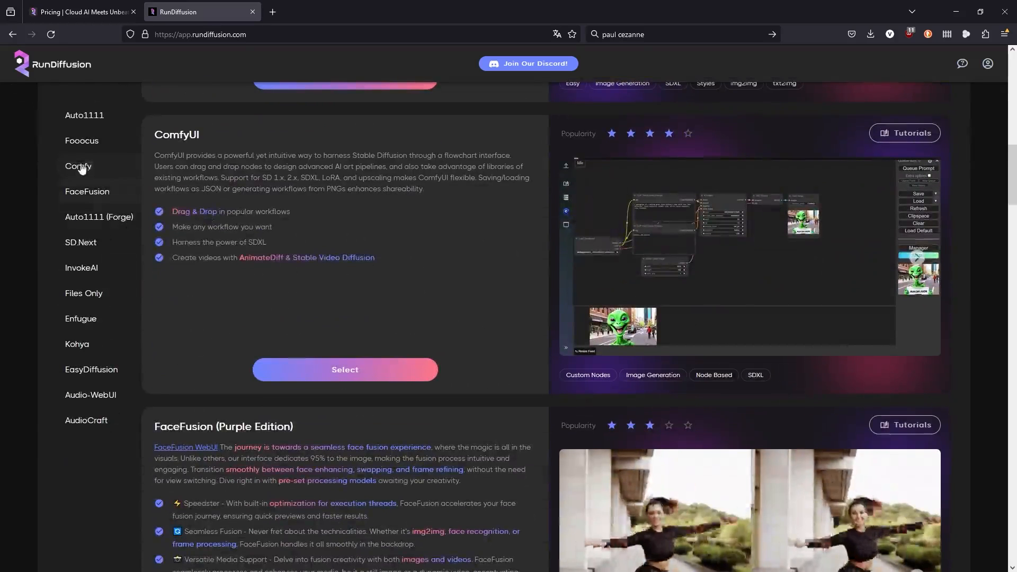
left_click(361, 371)
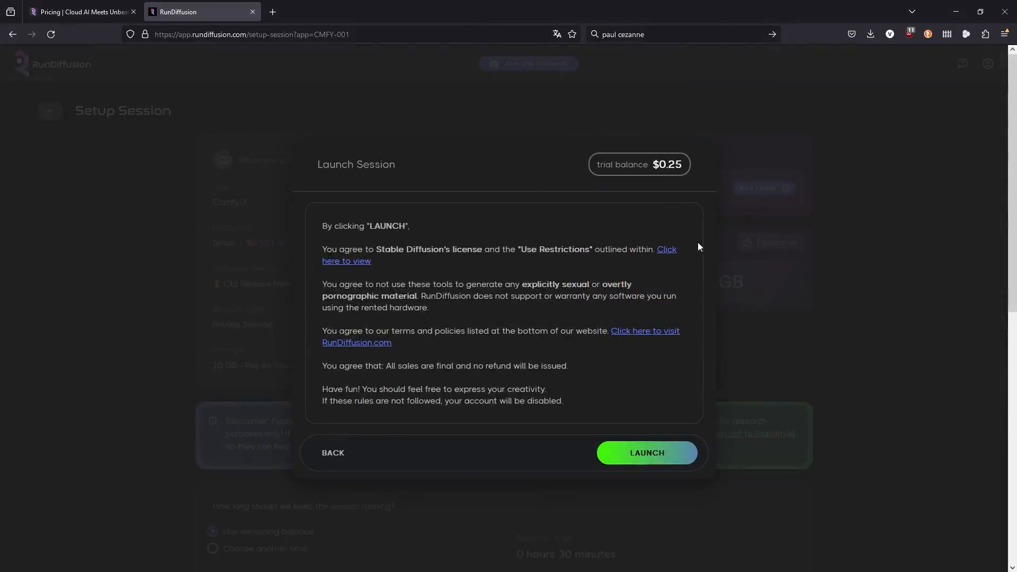
left_click(651, 449)
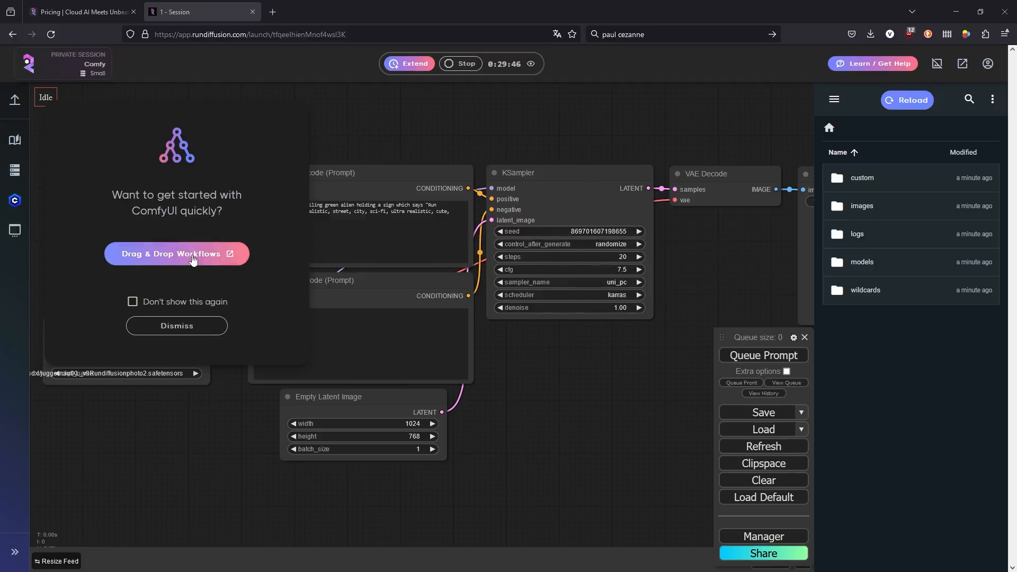
left_click(132, 301)
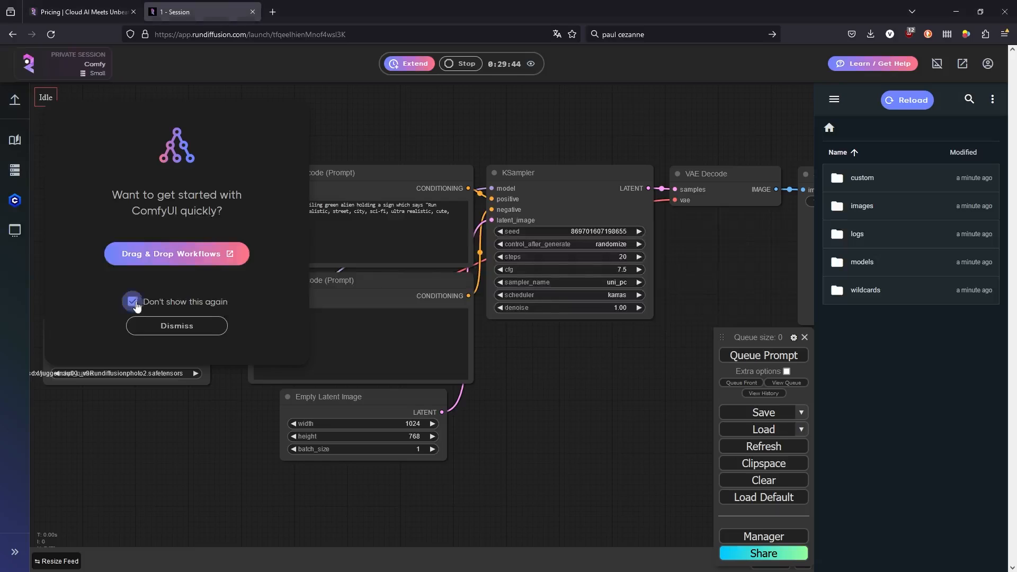
left_click(177, 325)
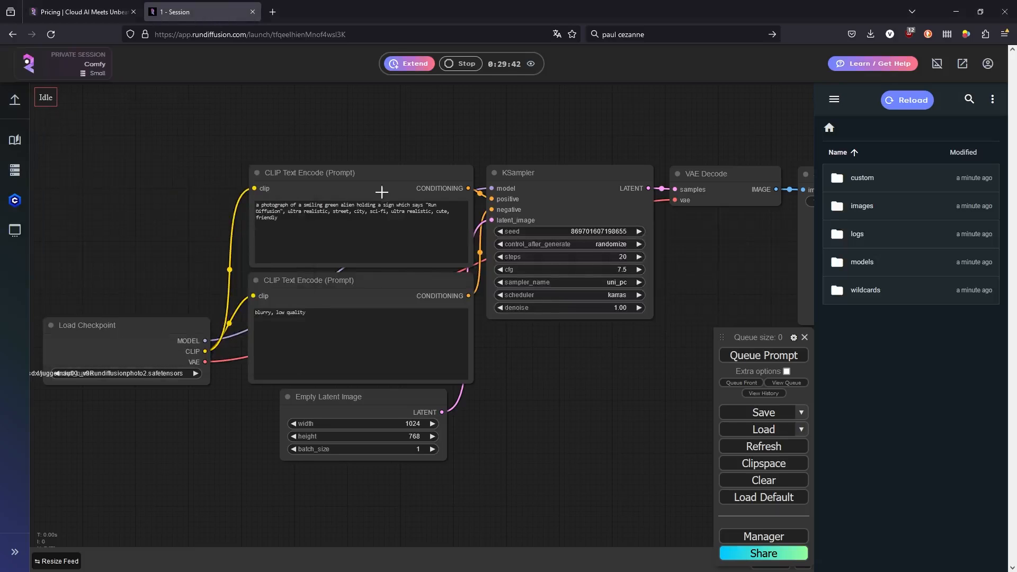
Step: Widen the Load Checkpoint node so its checkpoint name is readable, and shift it away from the CLIP Text Encode nodes
left_click_drag(179, 397, 272, 323)
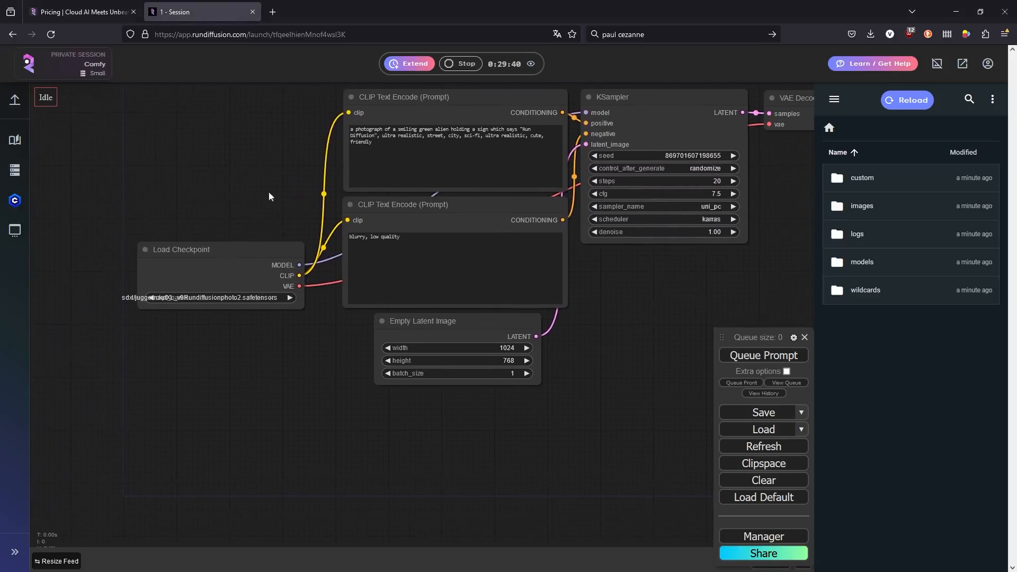
left_click_drag(261, 188, 225, 213)
left_click(183, 324)
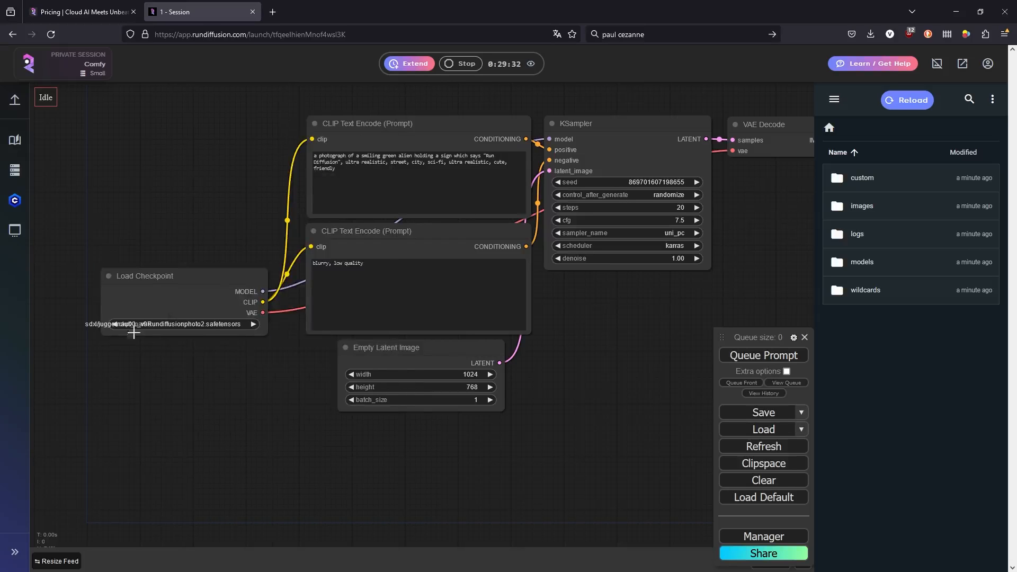
left_click_drag(261, 336, 299, 339)
left_click_drag(237, 273, 207, 265)
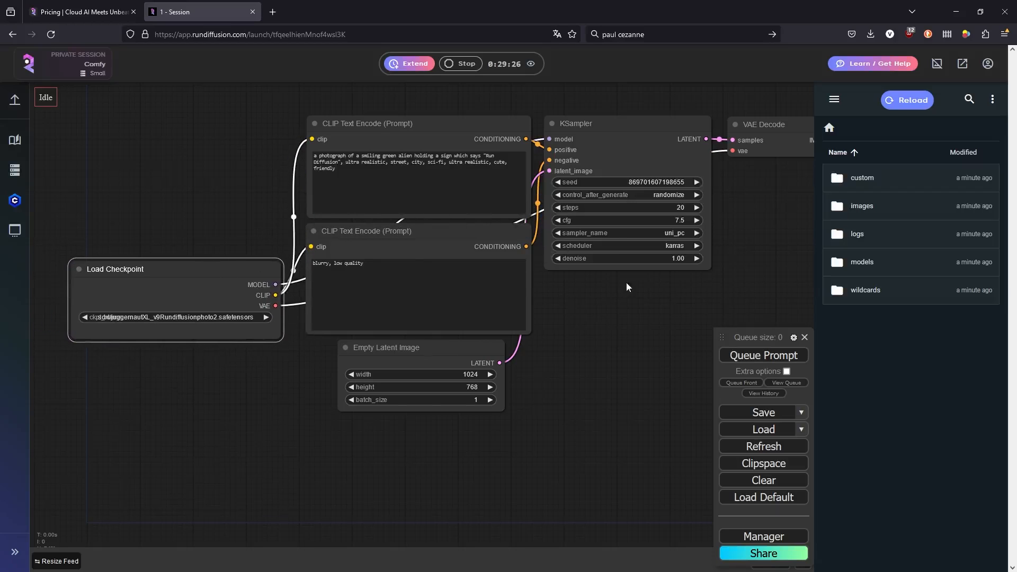
Step: Generate an image from the default green alien prompt and inspect the result up close in the Save Image node
left_click_drag(666, 316, 519, 336)
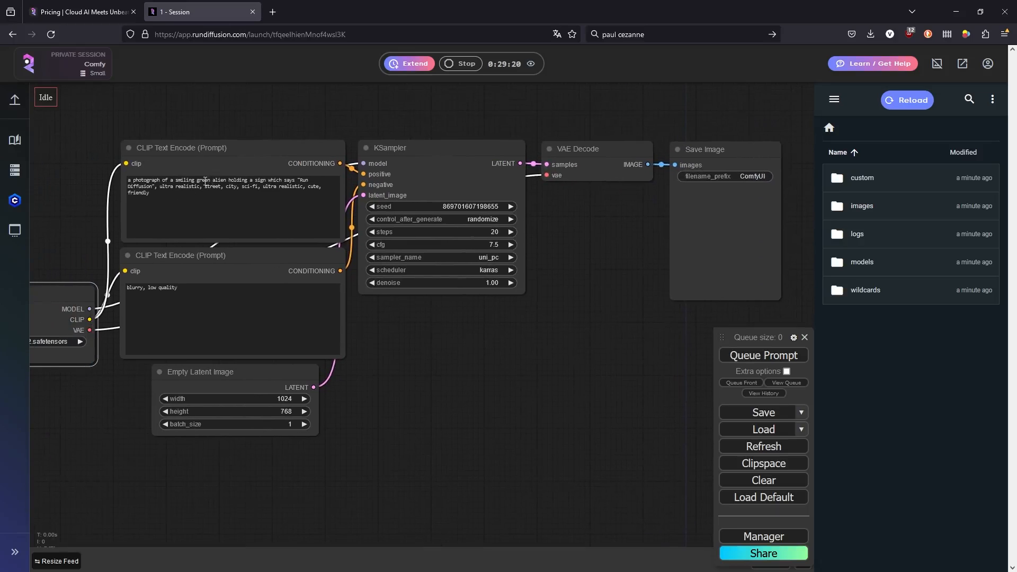
left_click(754, 358)
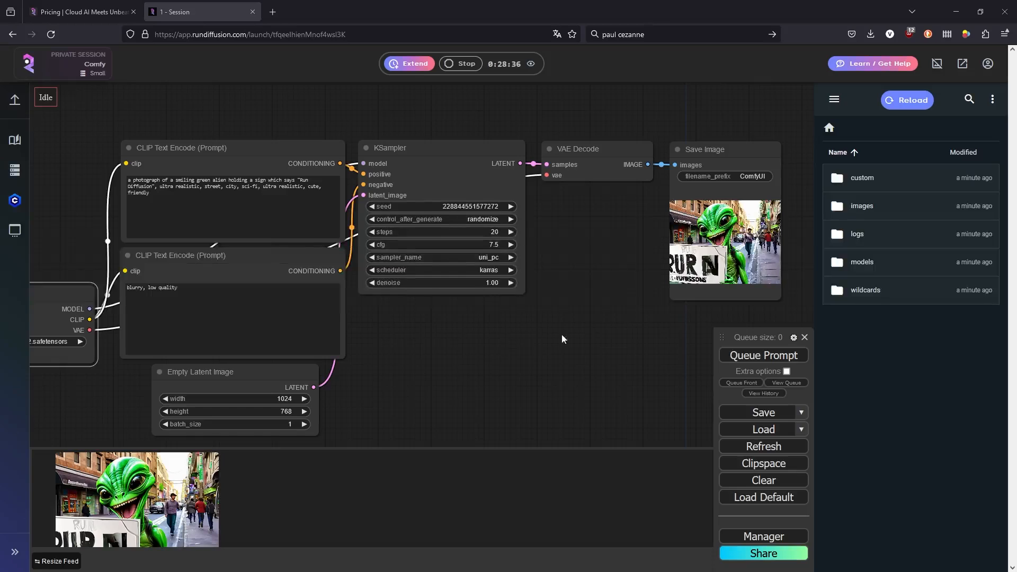
left_click_drag(613, 333, 526, 312)
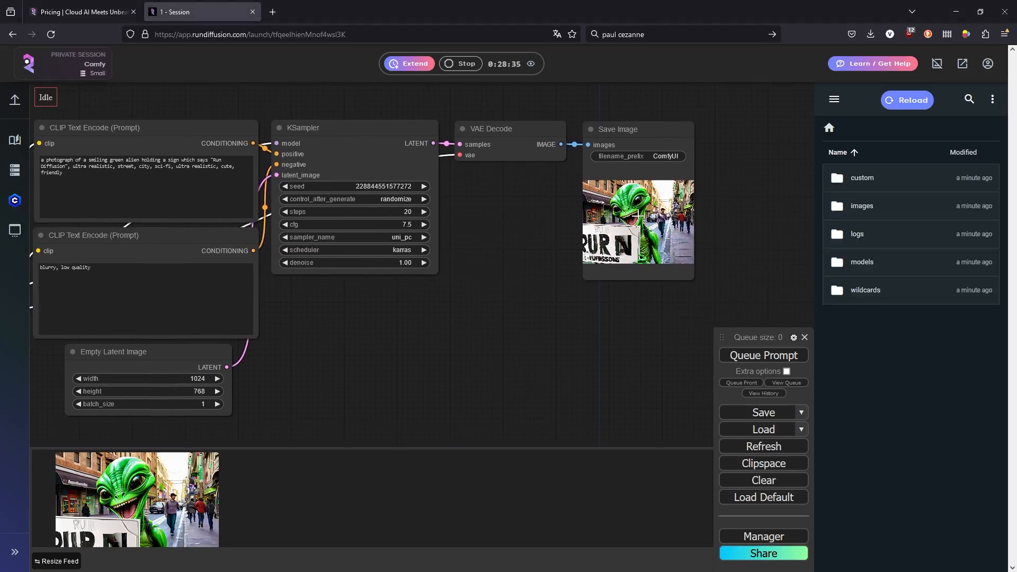
left_click(638, 216)
left_click_drag(566, 333, 462, 366)
scroll(492, 311, "up", 10)
left_click_drag(418, 257, 278, 268)
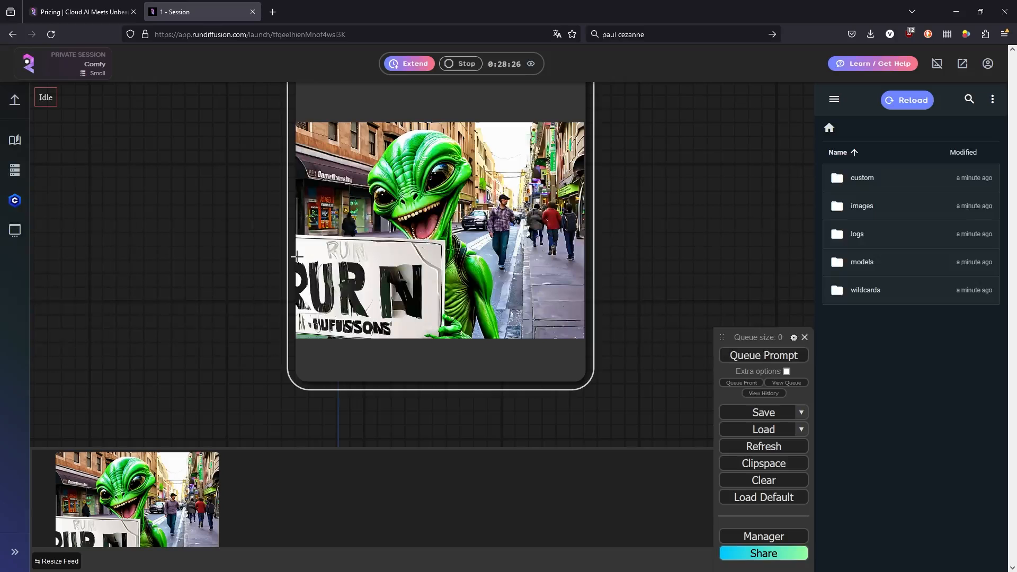
scroll(271, 260, "down", 8)
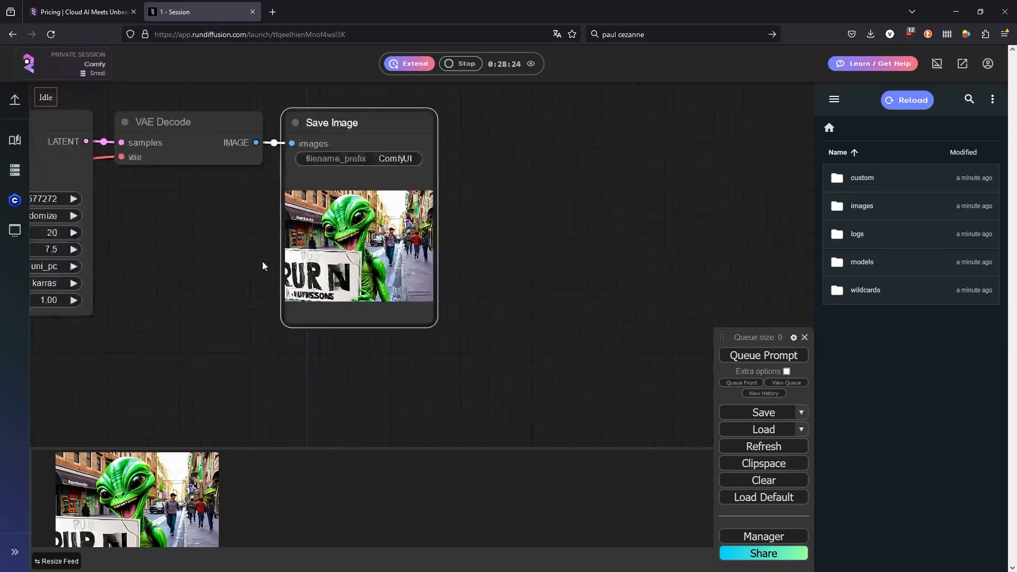
scroll(464, 260, "down", 2)
left_click_drag(493, 246, 636, 193)
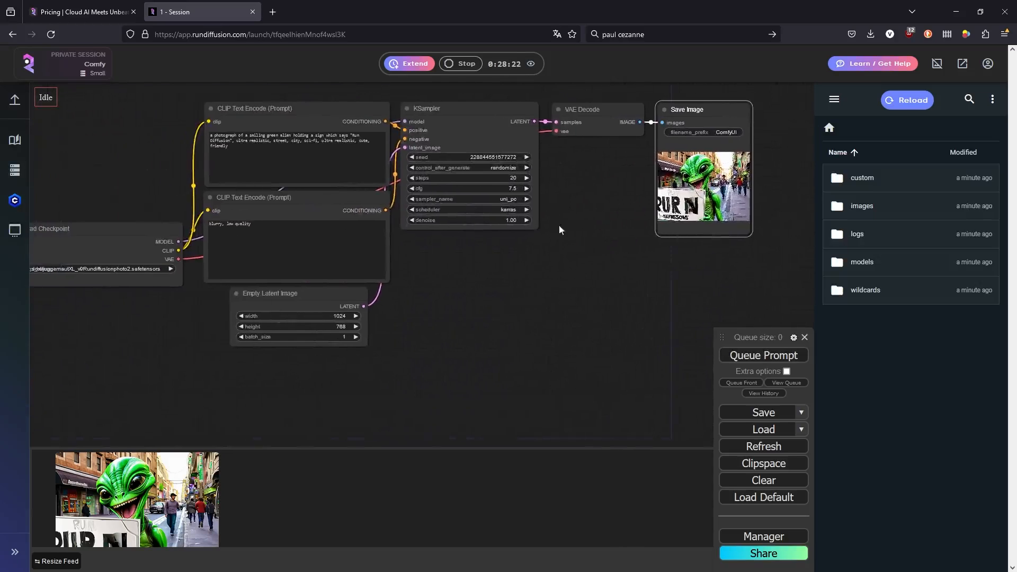
Step: Browse the installed custom node categories, including ipadapter, Adv-ControlNet, ControlNet Preprocessors and Dynamic Prompts
left_click_drag(476, 270, 578, 279)
double_click(218, 342)
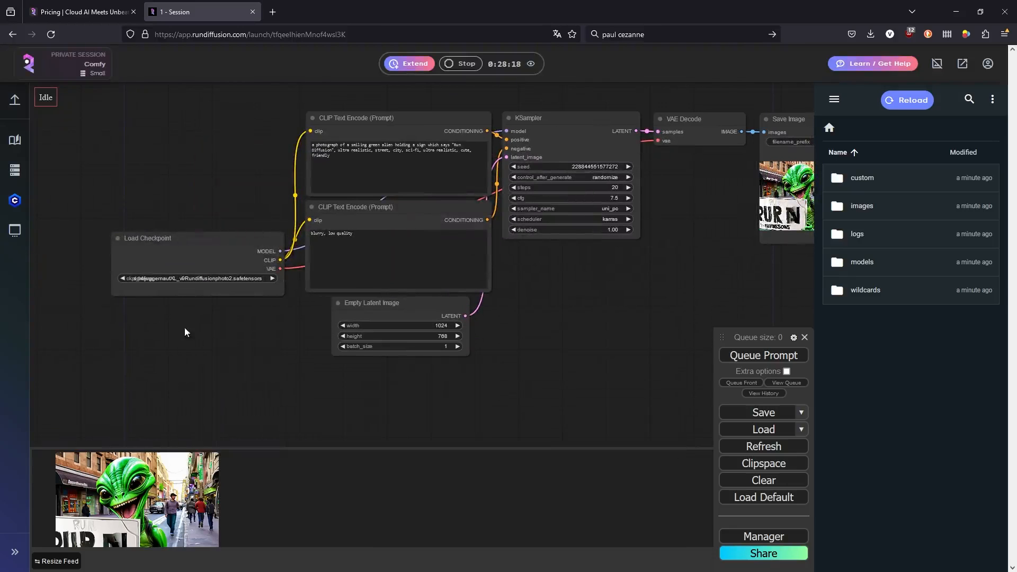
right_click(184, 327)
left_click(200, 328)
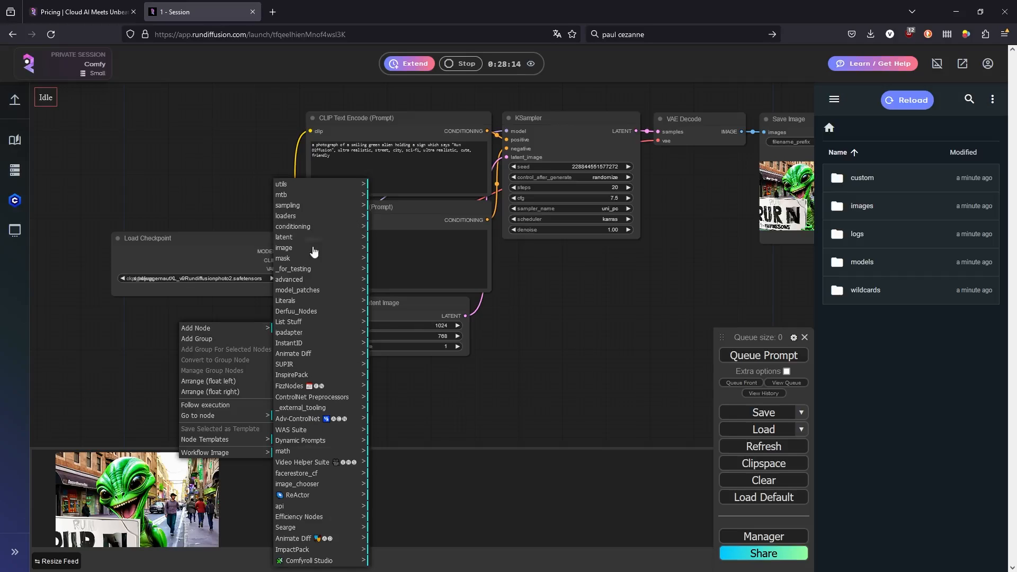
left_click(290, 333)
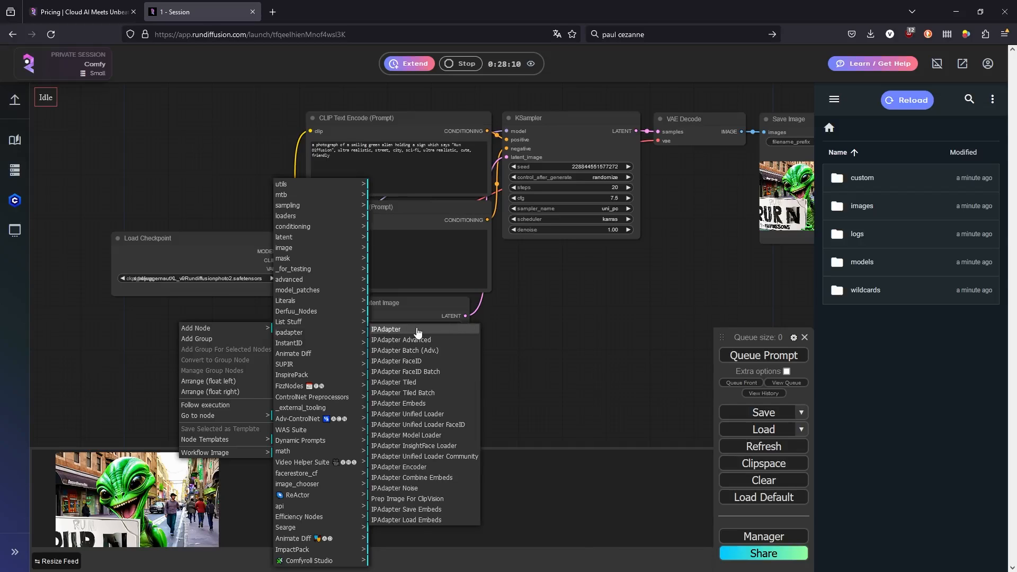
left_click(304, 421)
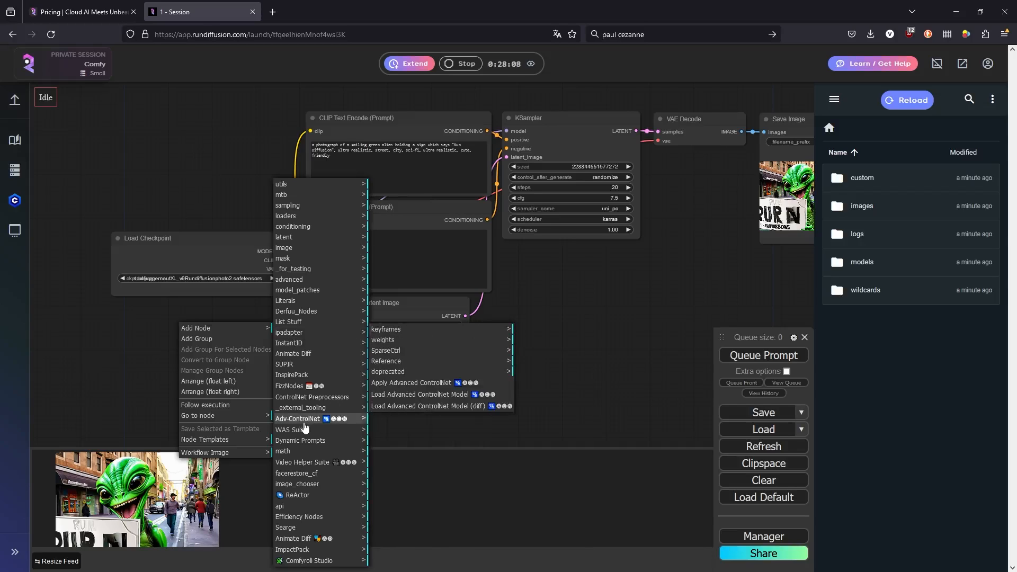
left_click(313, 398)
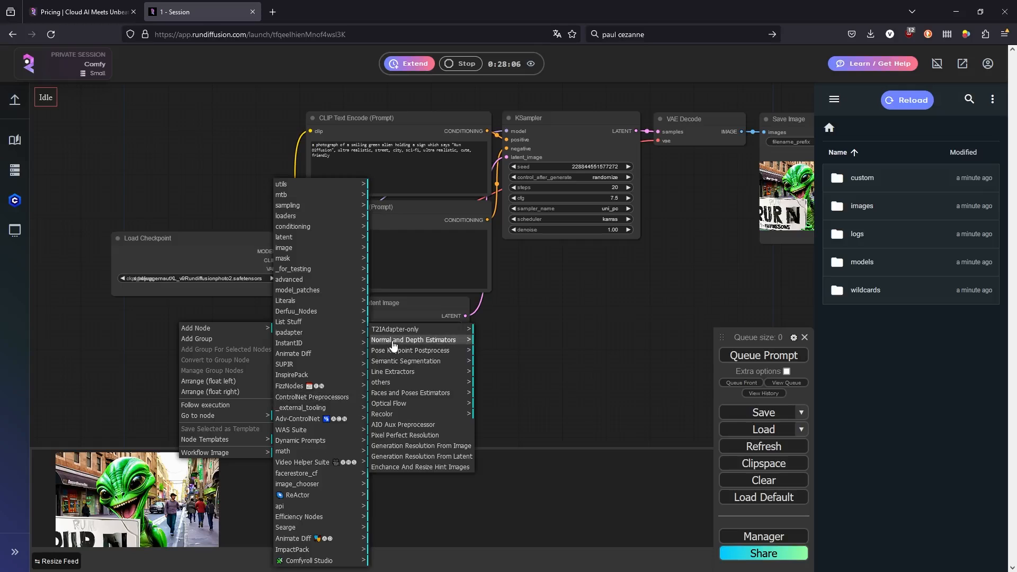
left_click(309, 443)
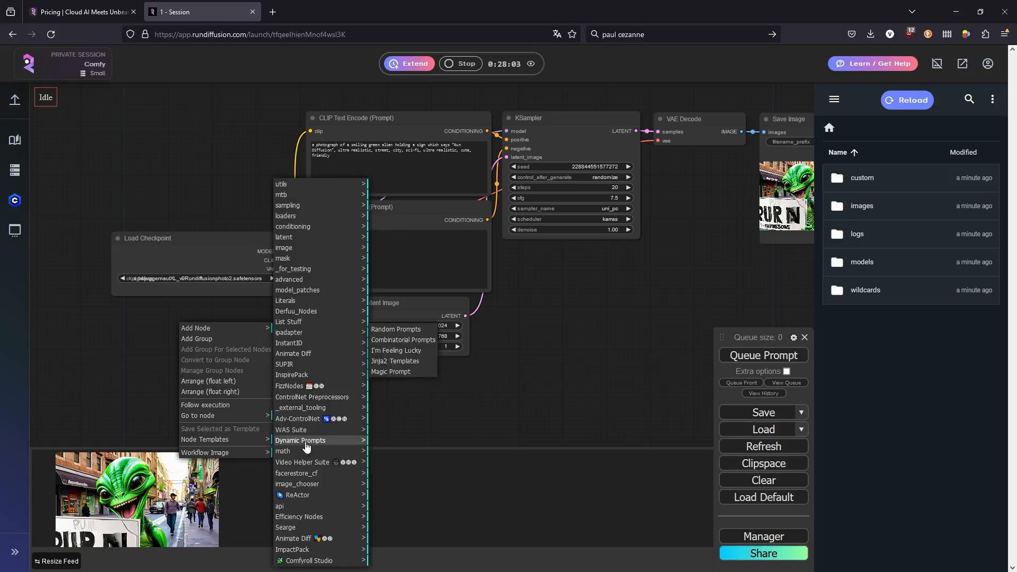
Step: Search the nodes for "sty", add an SDXL Prompt Styler below the Load Checkpoint node, and look through its style options
double_click(152, 341)
type("sty")
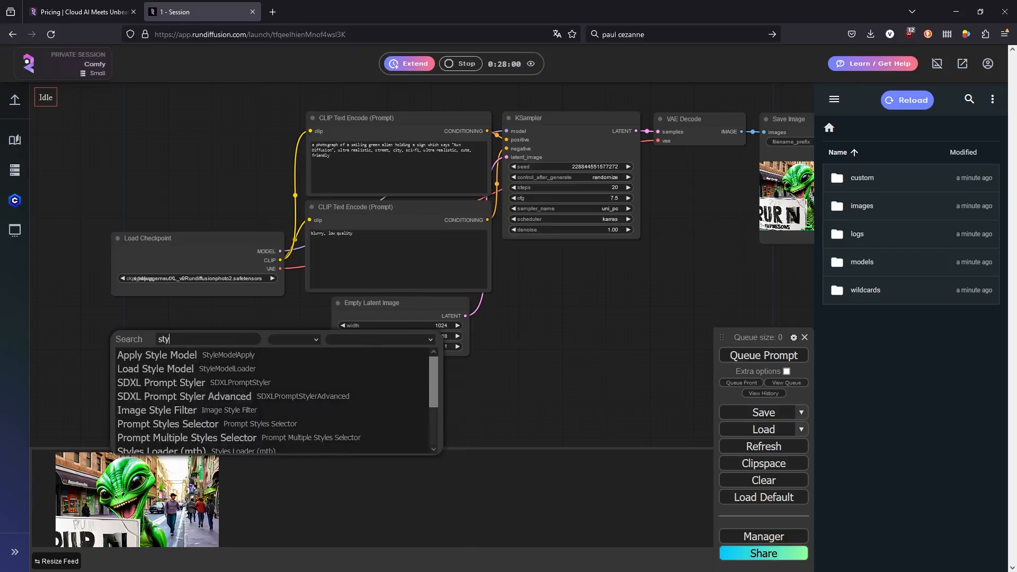
left_click(159, 383)
scroll(282, 376, "up", 1)
left_click(214, 393)
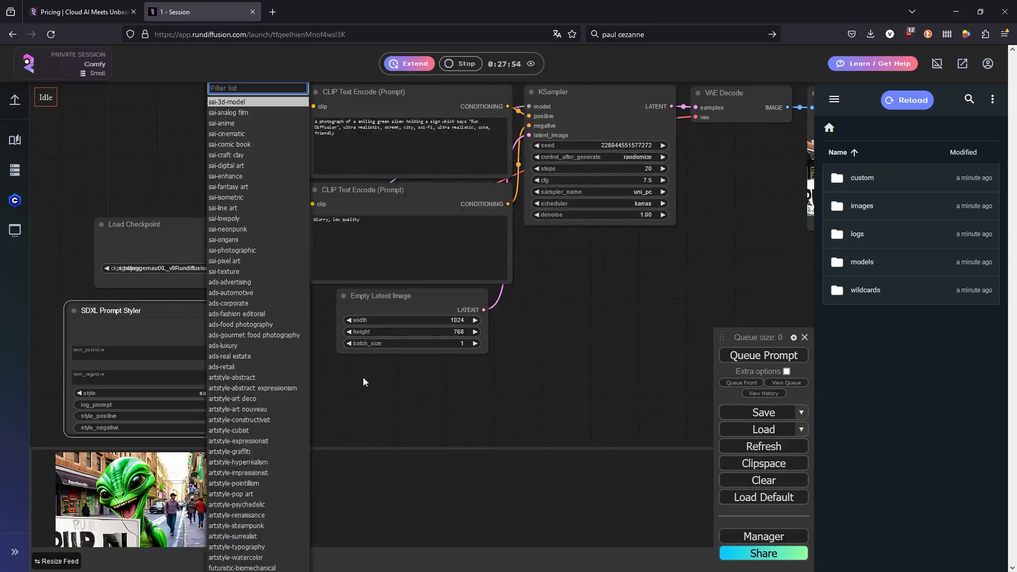
left_click(369, 383)
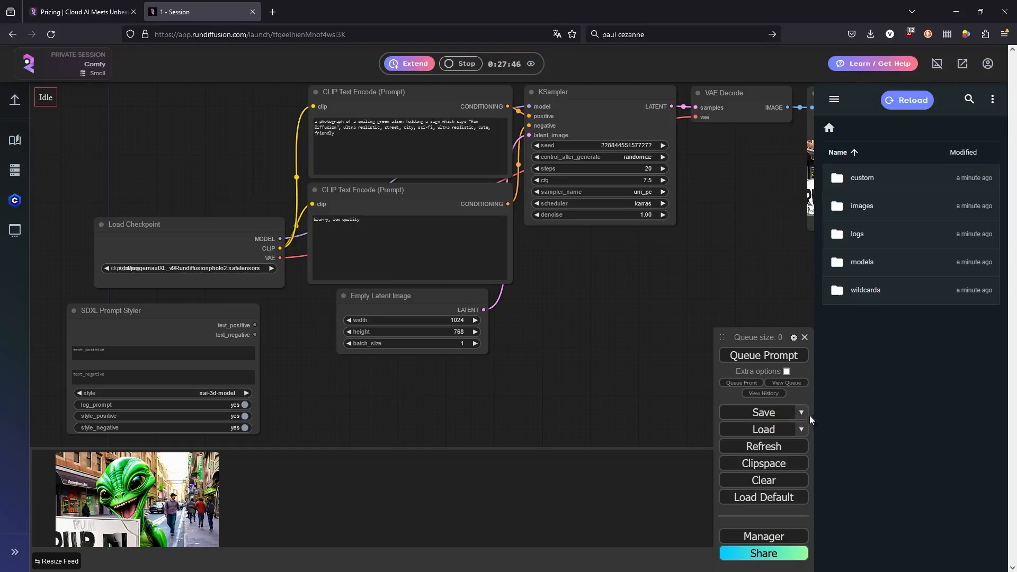
Step: Load the preinstalled UTIL-XYGrid workflow template from the template list
left_click(802, 432)
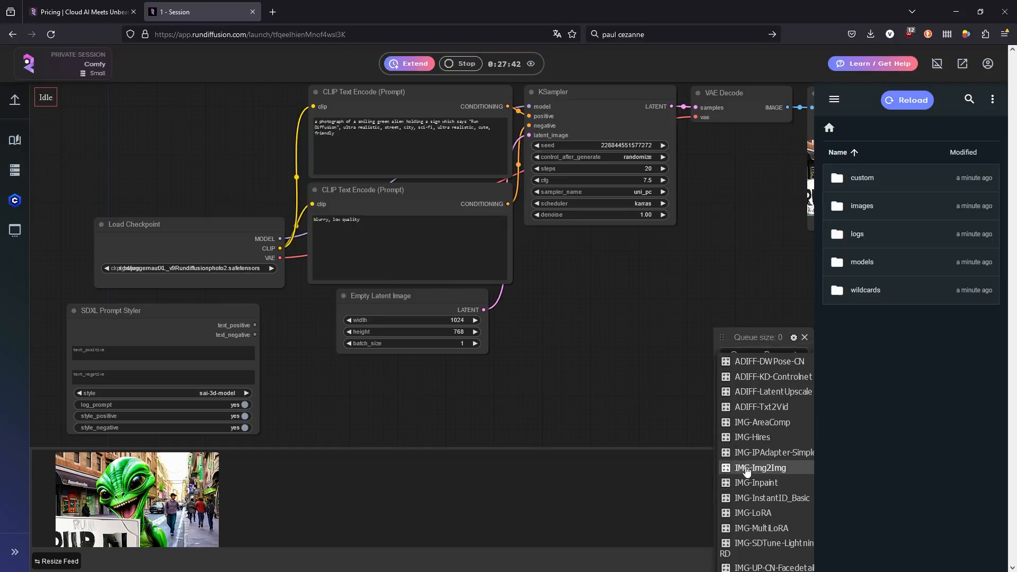
scroll(751, 477, "down", 3)
scroll(747, 470, "down", 3)
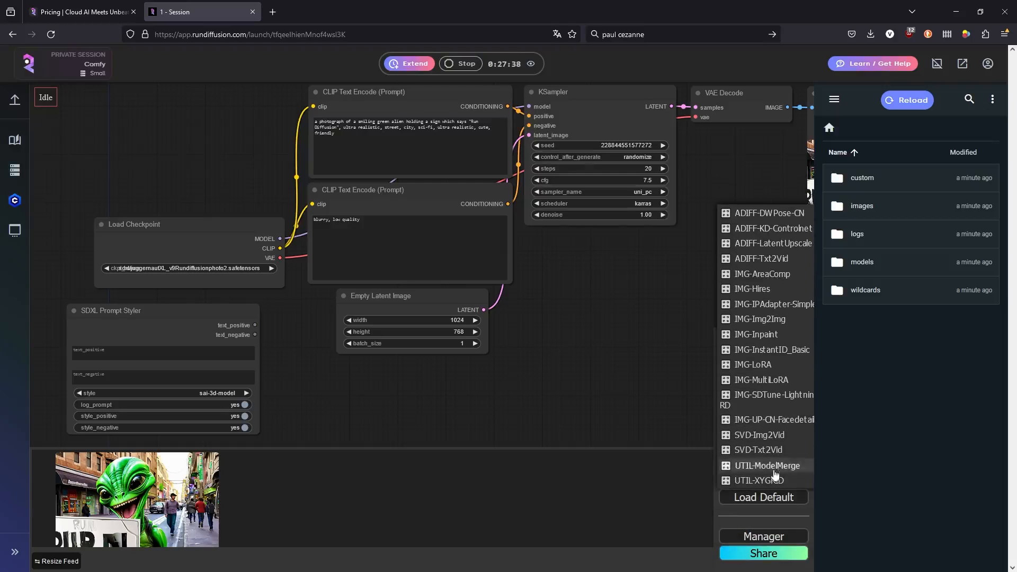
left_click(759, 480)
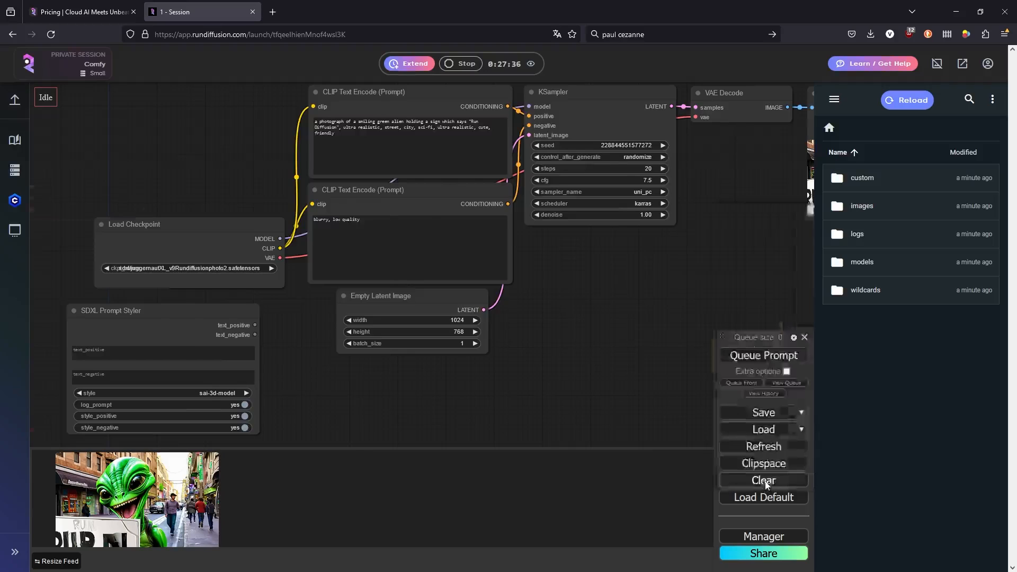
scroll(569, 351, "down", 1)
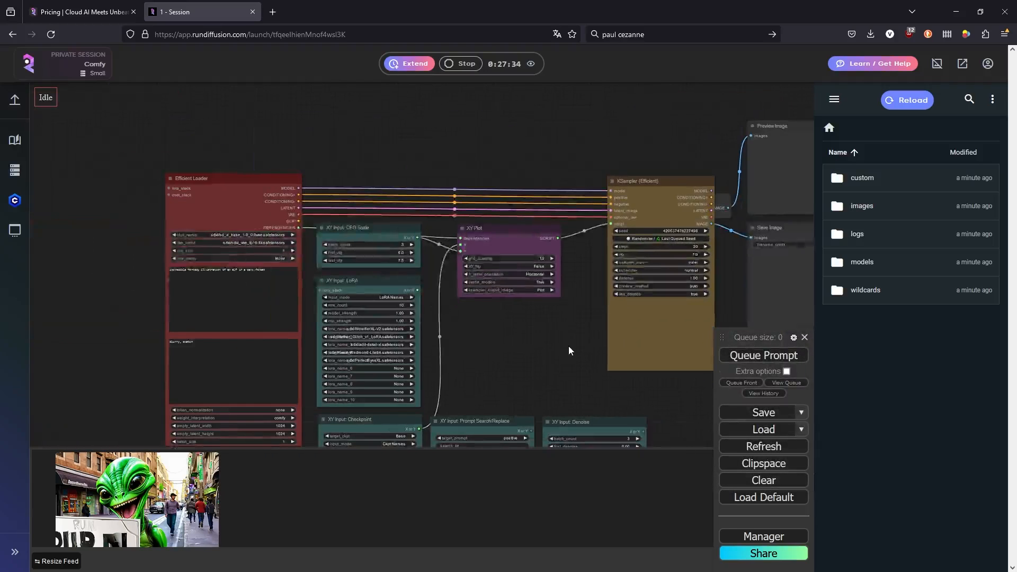
Step: Examine the XY grid workflow's Efficient Loader prompts and its CFG Scale, LoRA, Checkpoint, XY Plot and KSampler nodes
left_click_drag(568, 345, 528, 226)
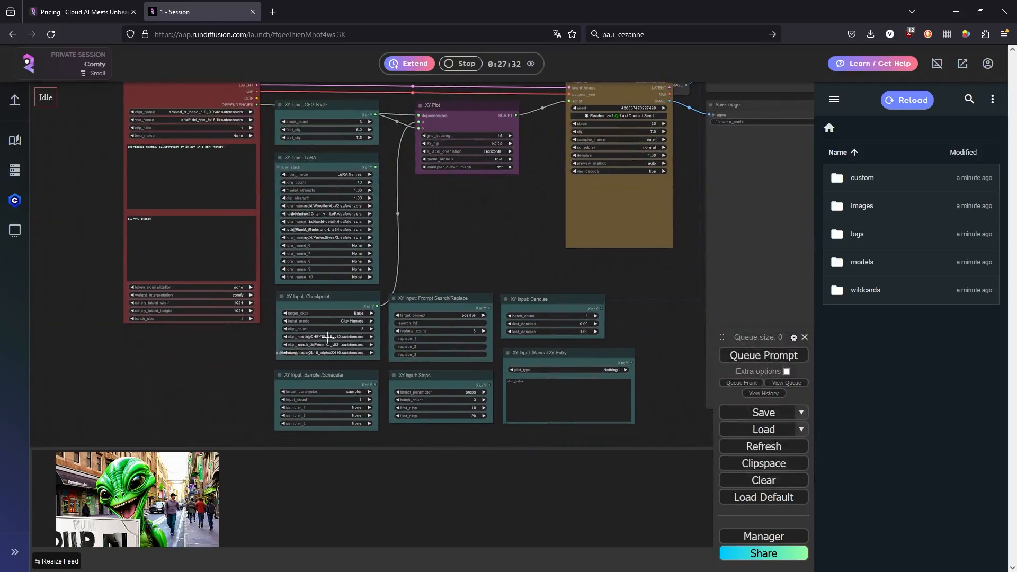
left_click_drag(494, 253, 545, 345)
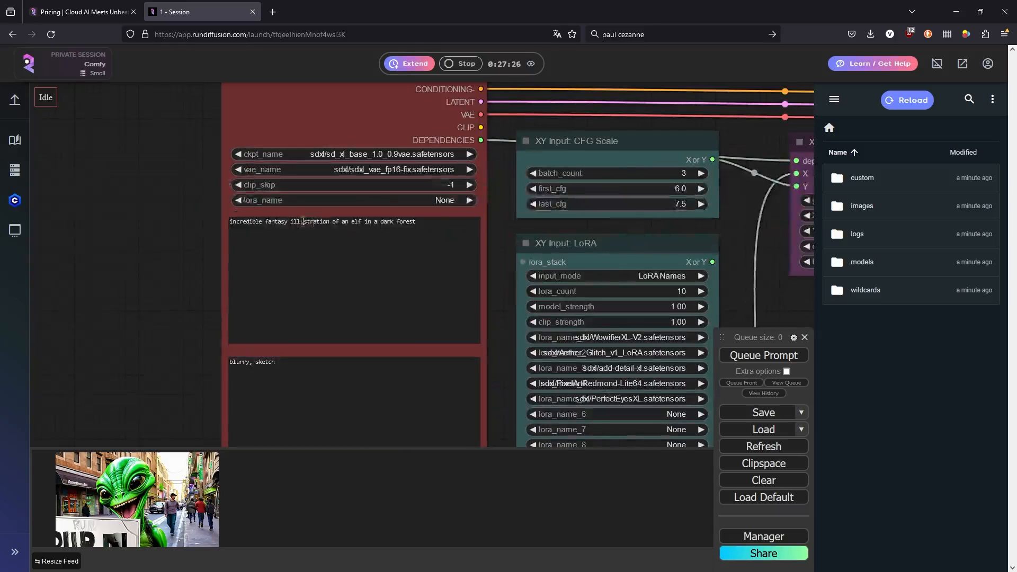
left_click_drag(720, 250, 440, 217)
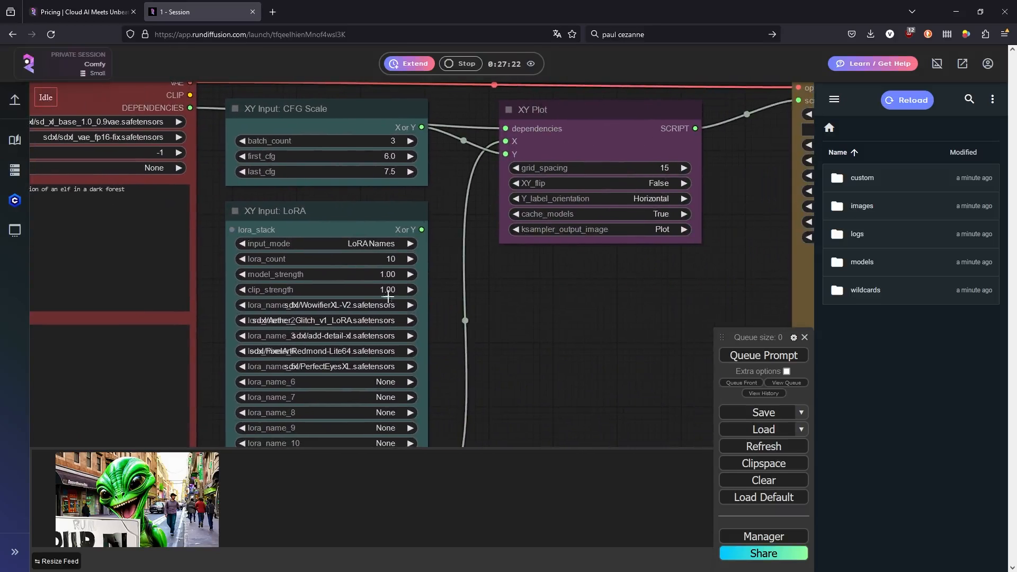
left_click_drag(489, 317, 522, 251)
scroll(548, 307, "down", 5)
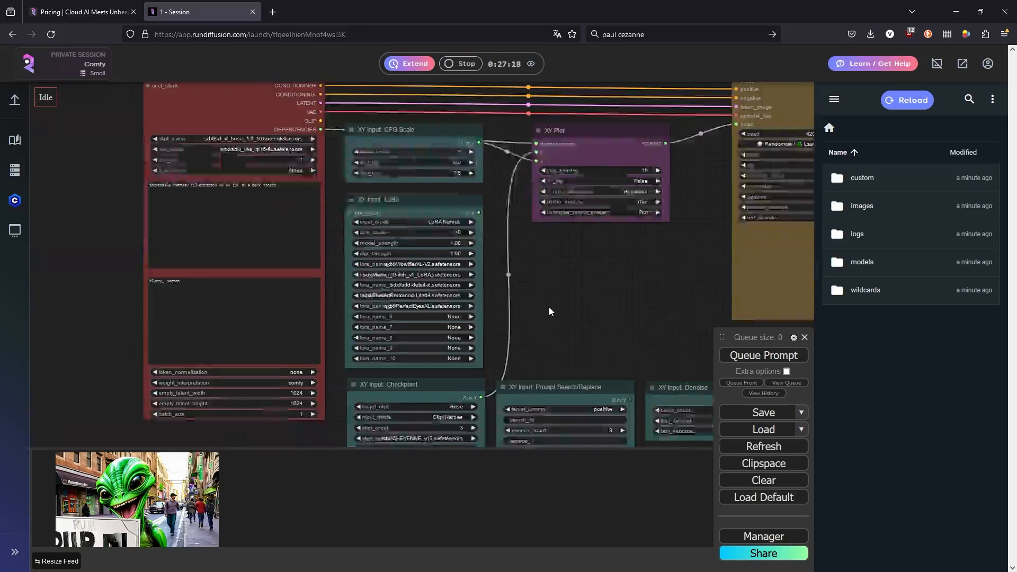
left_click_drag(549, 307, 487, 201)
scroll(471, 225, "up", 2)
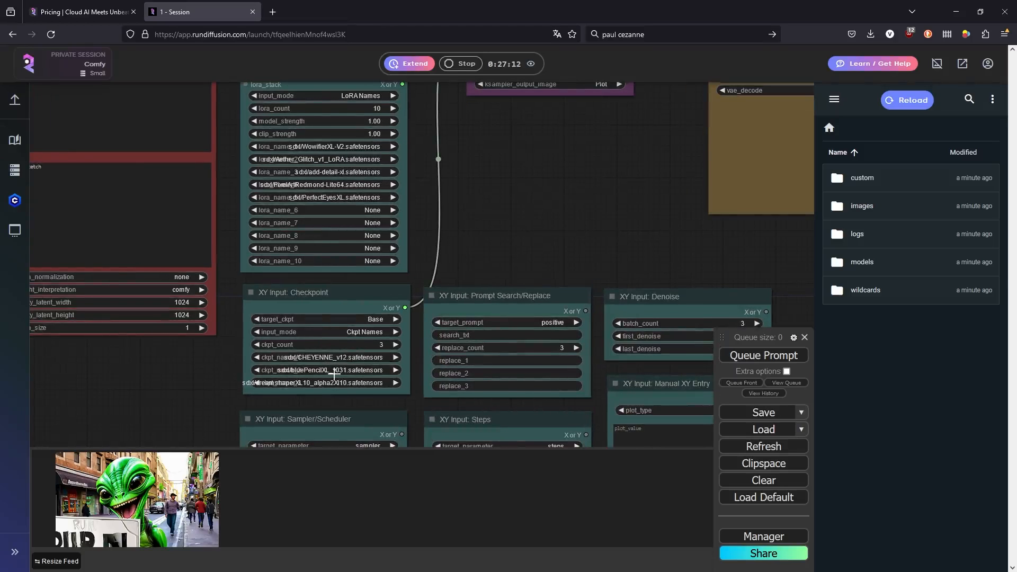
scroll(555, 225, "down", 3)
left_click_drag(572, 199, 520, 320)
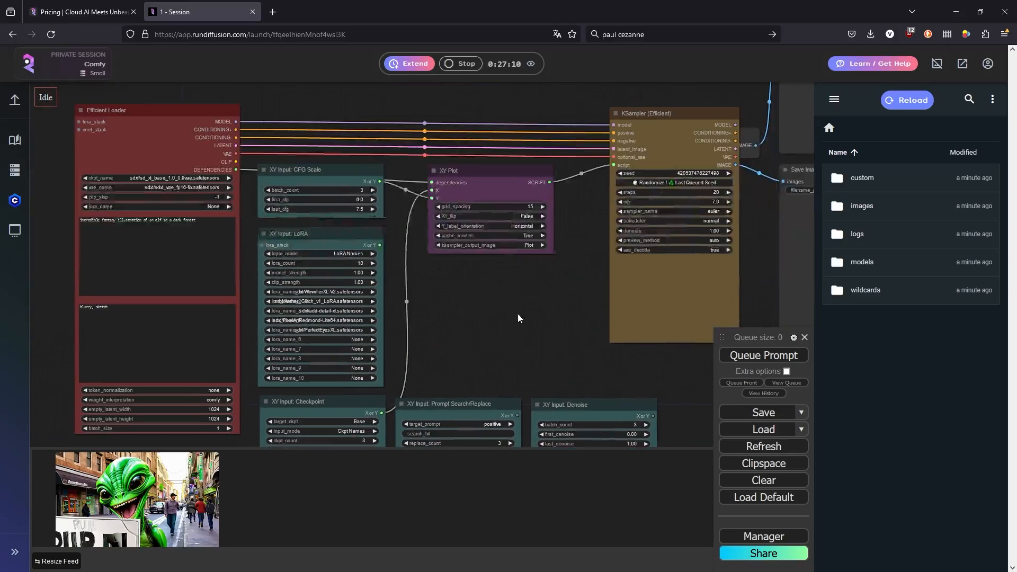
left_click_drag(605, 216, 553, 219)
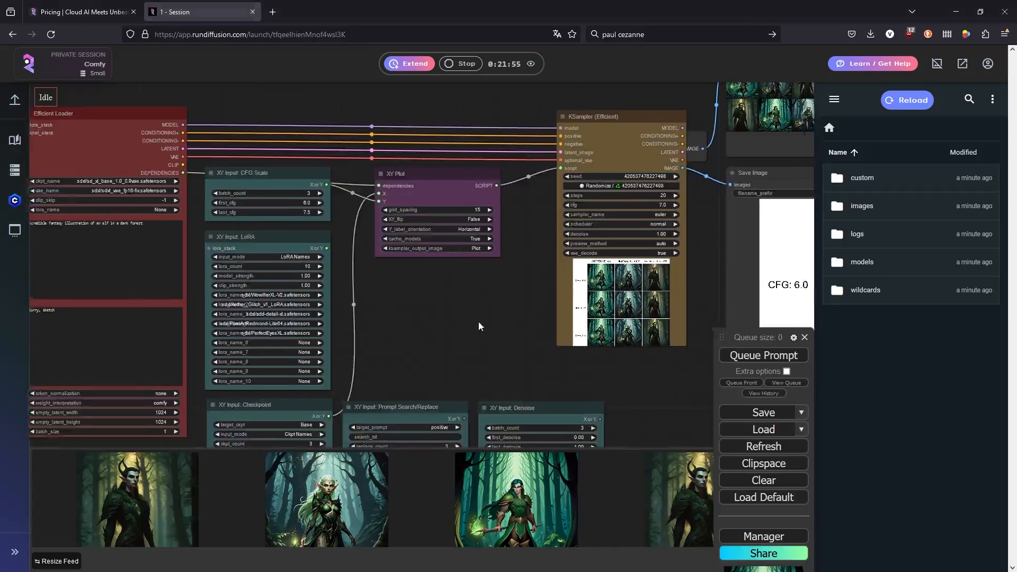
Step: Open the first generated elf image inside the Preview Image node and enlarge the node to see it better
left_click_drag(478, 327, 453, 389)
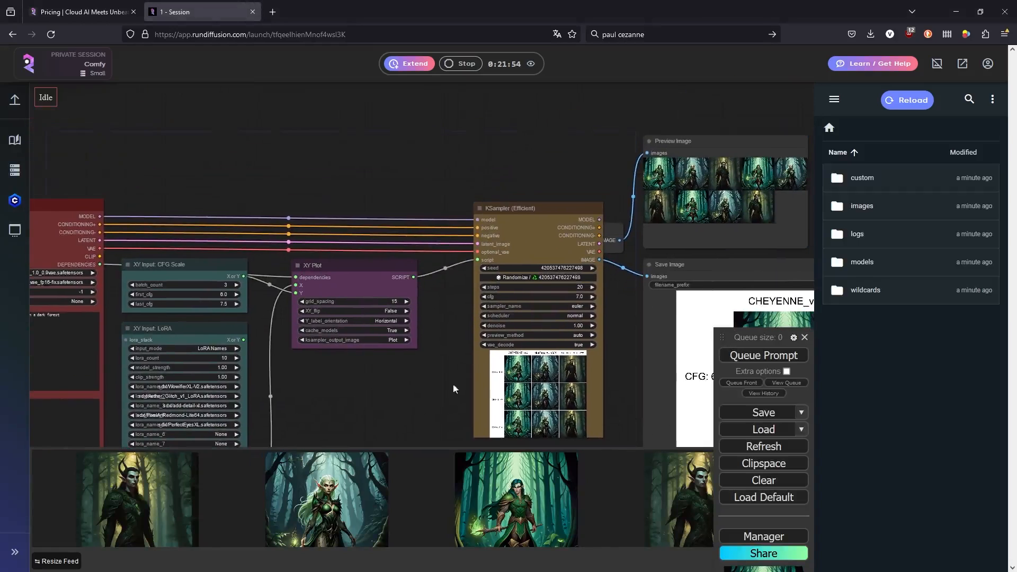
left_click_drag(631, 273, 452, 241)
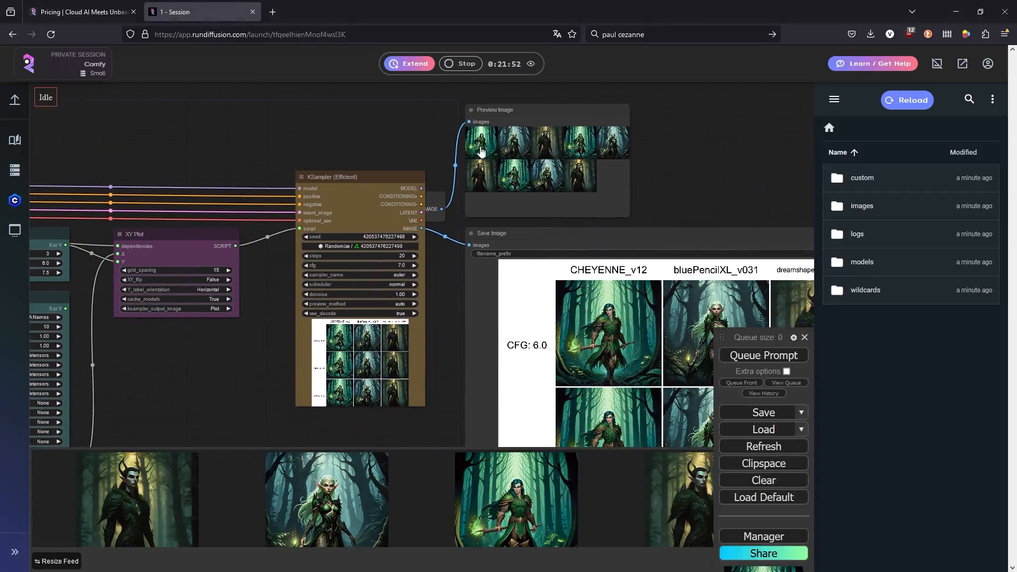
left_click(482, 147)
left_click_drag(628, 216, 773, 318)
left_click_drag(345, 246, 283, 386)
left_click_drag(491, 252, 485, 102)
left_click_drag(438, 342, 434, 247)
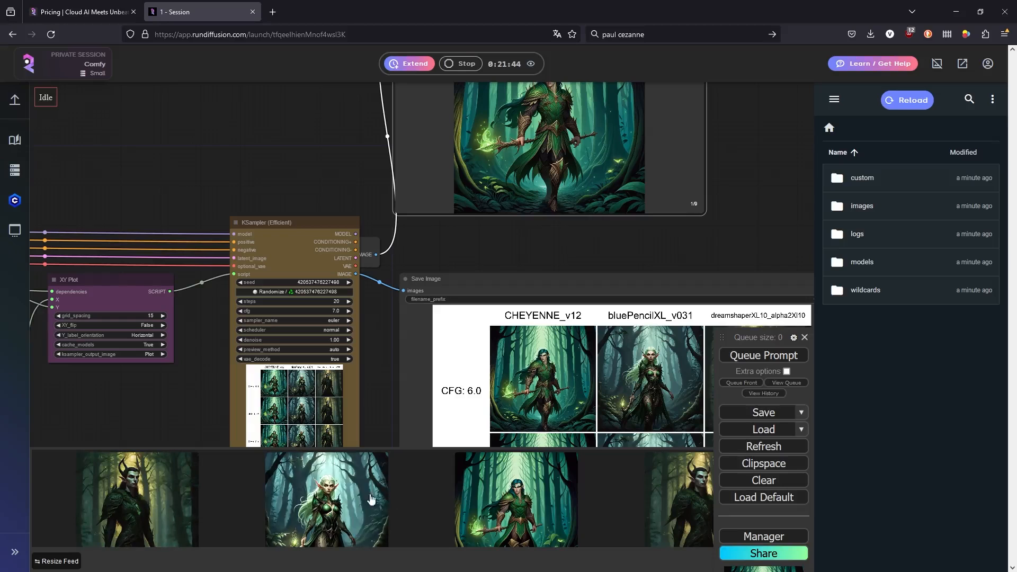
Step: Open the first image in the image feed at full size, browse through the other generated elf images, and close the viewer
left_click(151, 506)
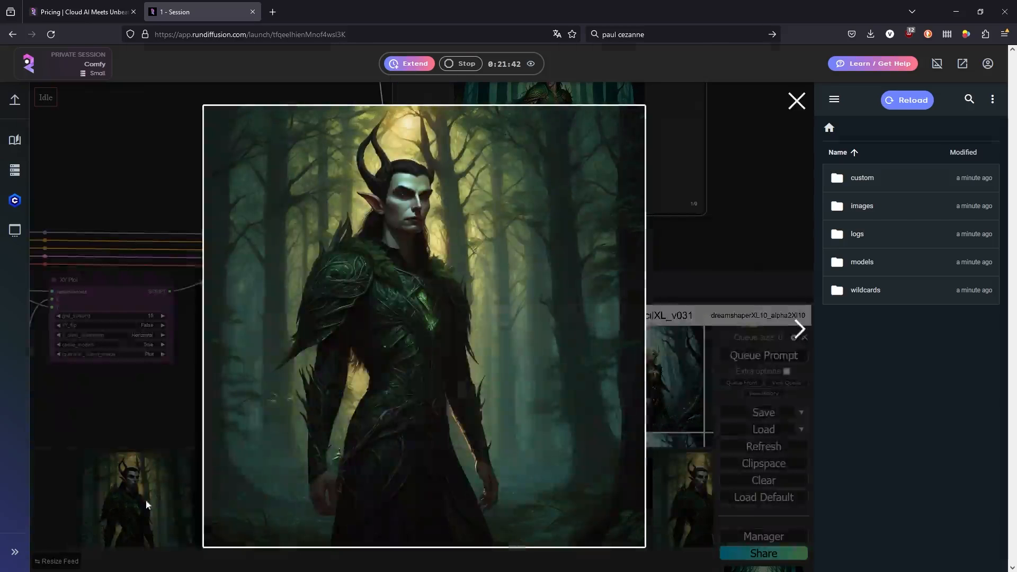
left_click(797, 334)
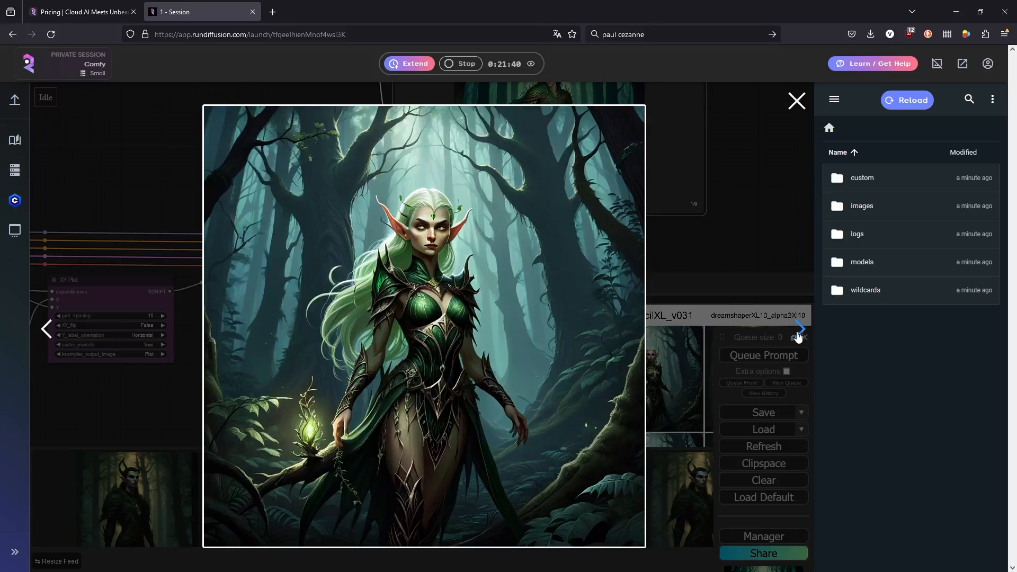
left_click(798, 334)
left_click(798, 334)
left_click(799, 334)
left_click(799, 334)
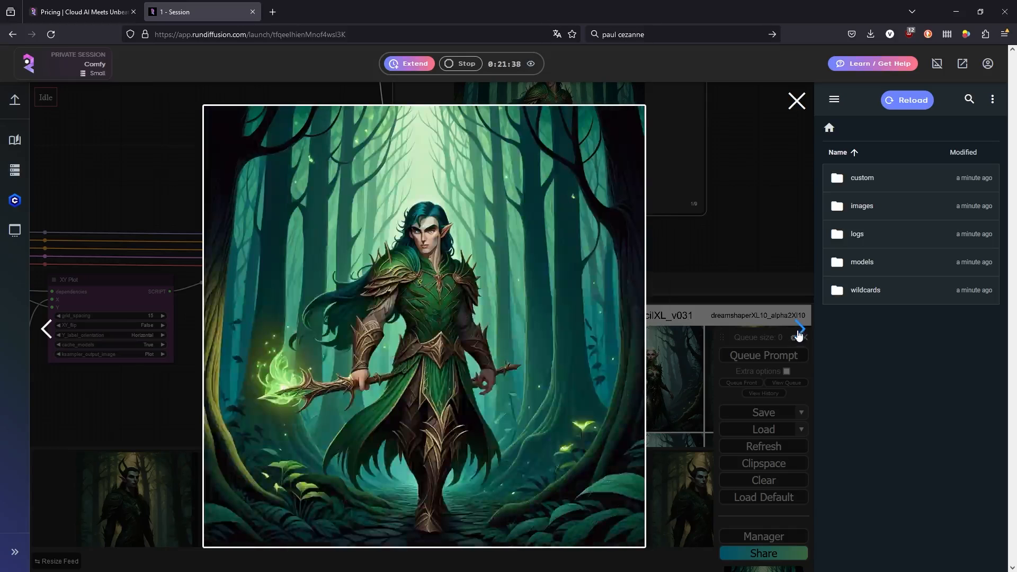
left_click(688, 249)
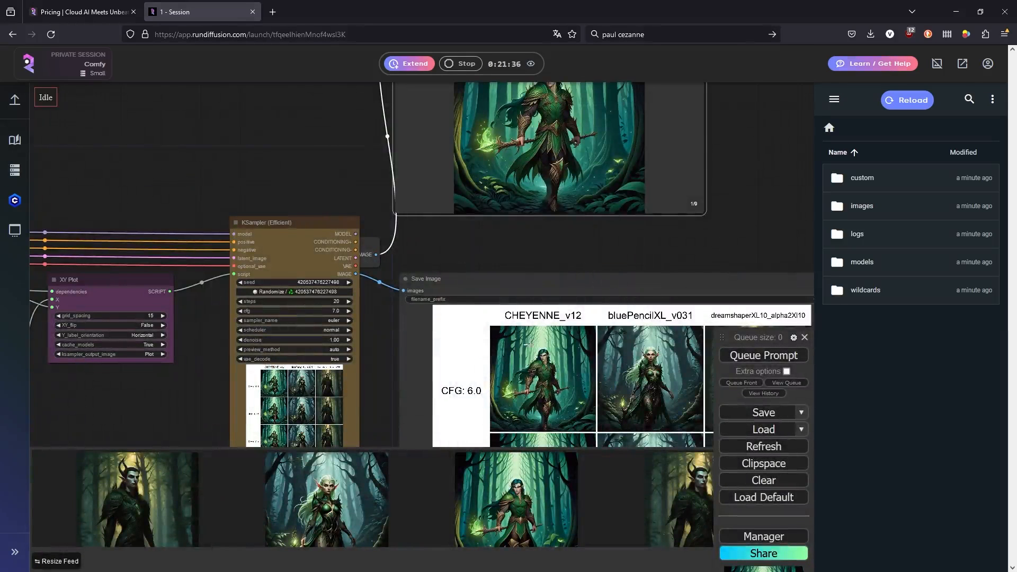
Step: Inspect the full comparison grid of checkpoints against CFG values in the Save Image node
left_click_drag(612, 255, 542, 98)
left_click_drag(227, 334, 150, 245)
left_click_drag(216, 294, 159, 309)
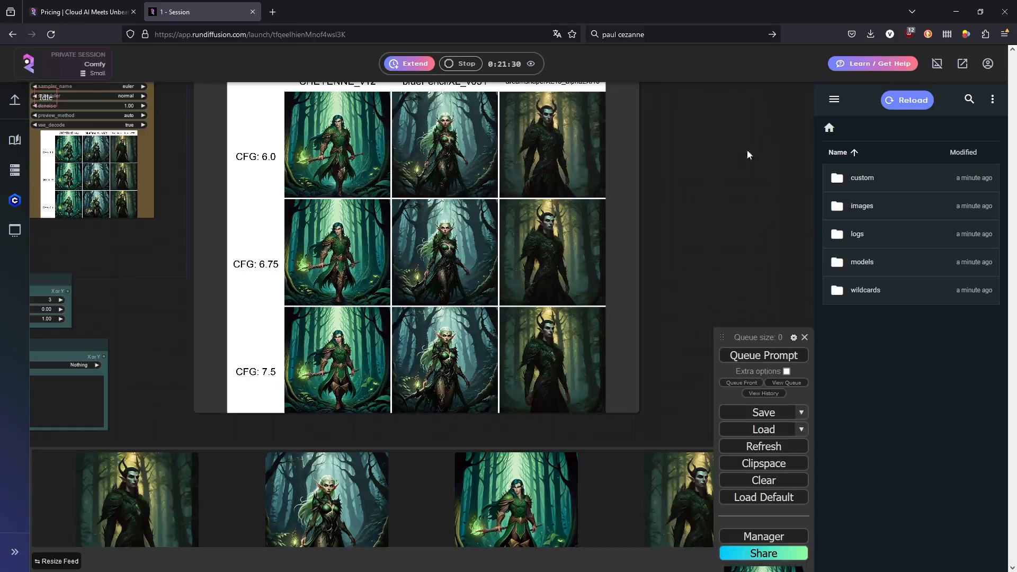
Step: Toggle the file browser off and on, view the saved outputs in images/images_CMFY, and return to its home folder
left_click(937, 64)
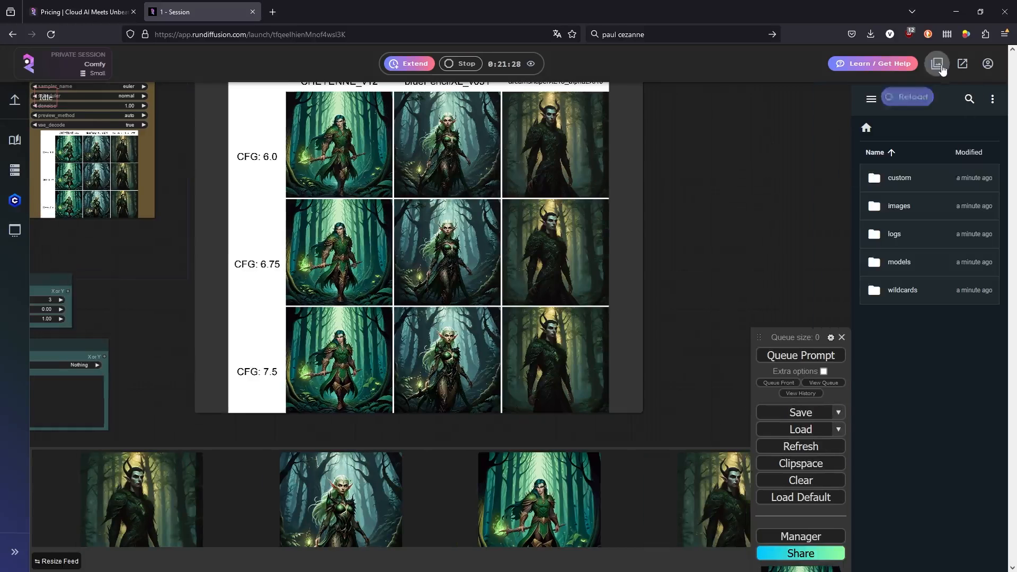
left_click(937, 64)
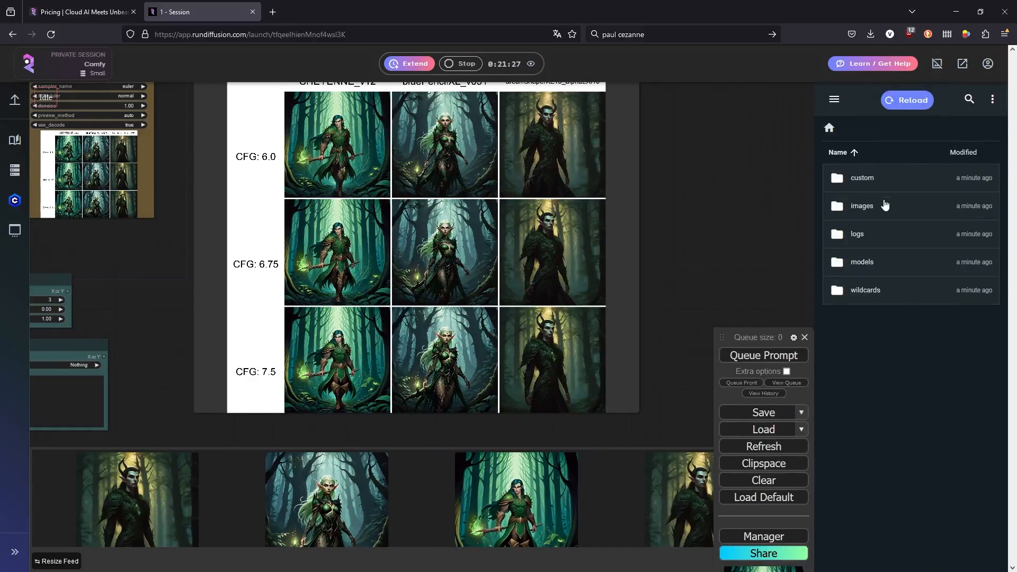
left_click(862, 210)
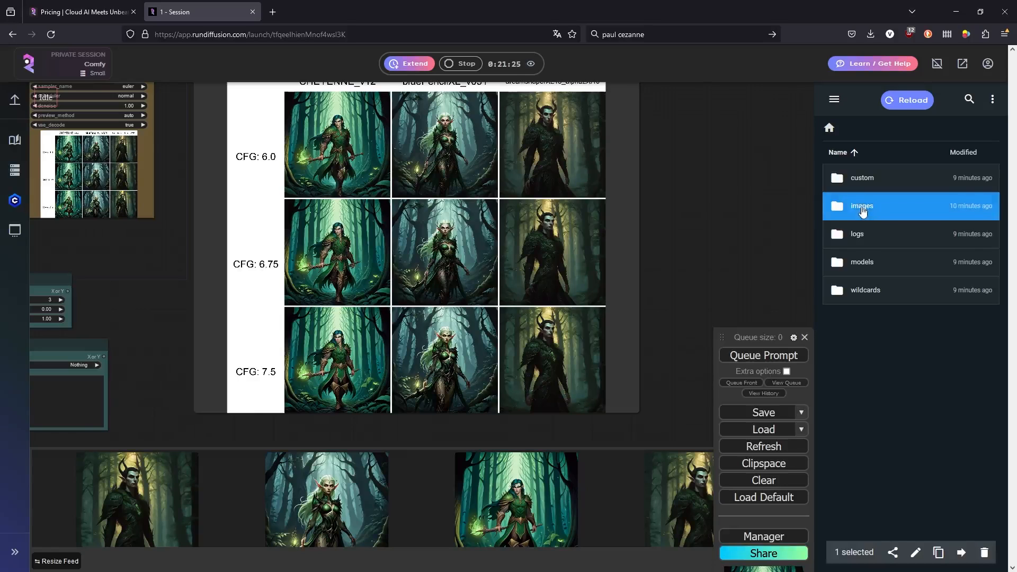
double_click(862, 210)
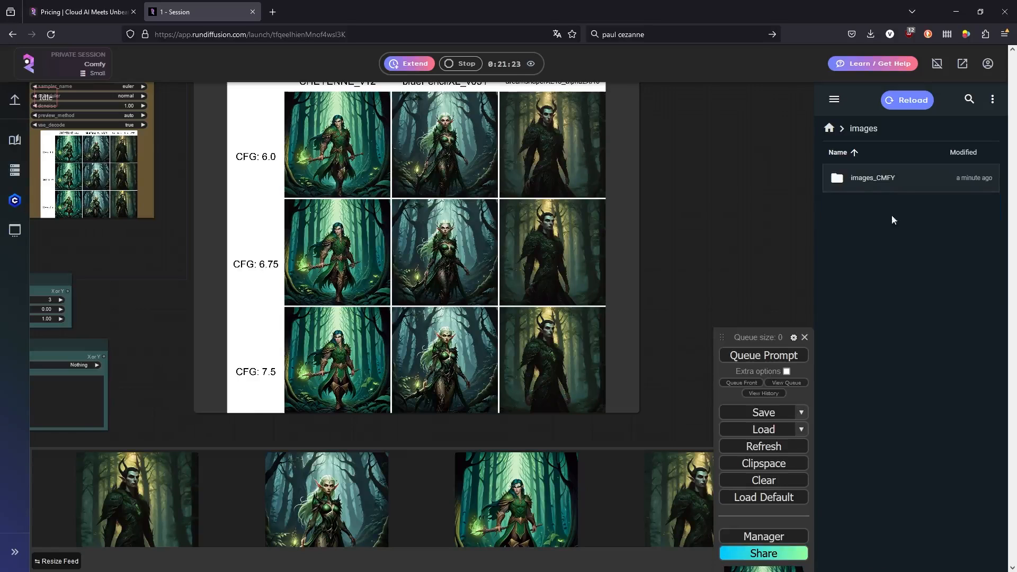
double_click(877, 181)
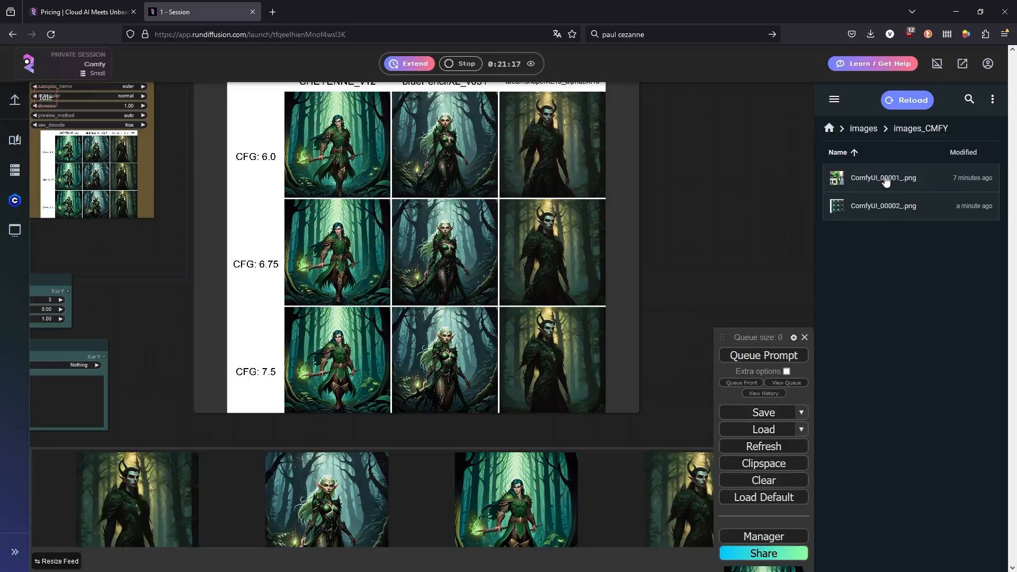
left_click(834, 132)
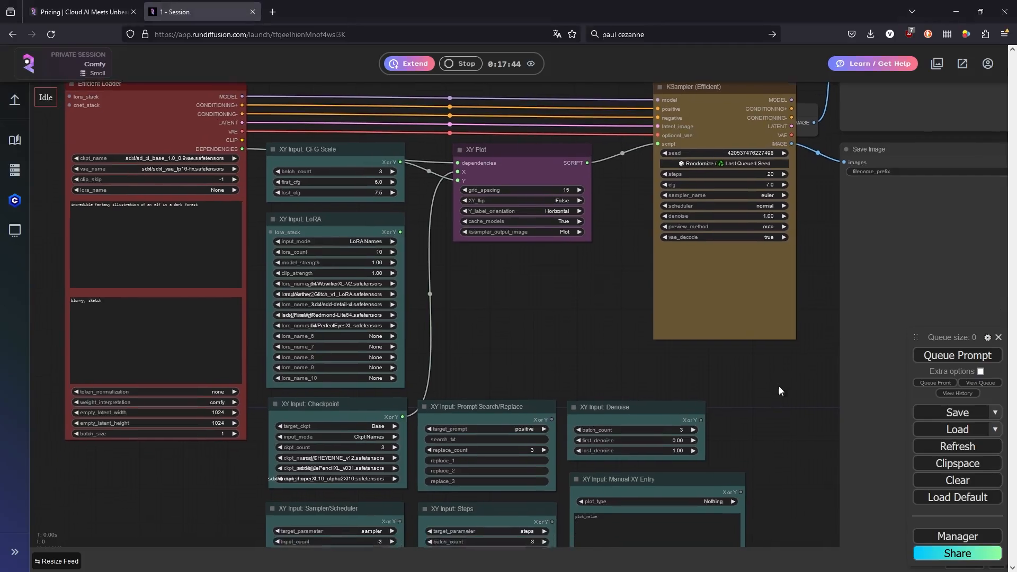
Step: Load the local workflow file supir-worfklow.json and dismiss the list of missing node types
left_click_drag(779, 388, 783, 430)
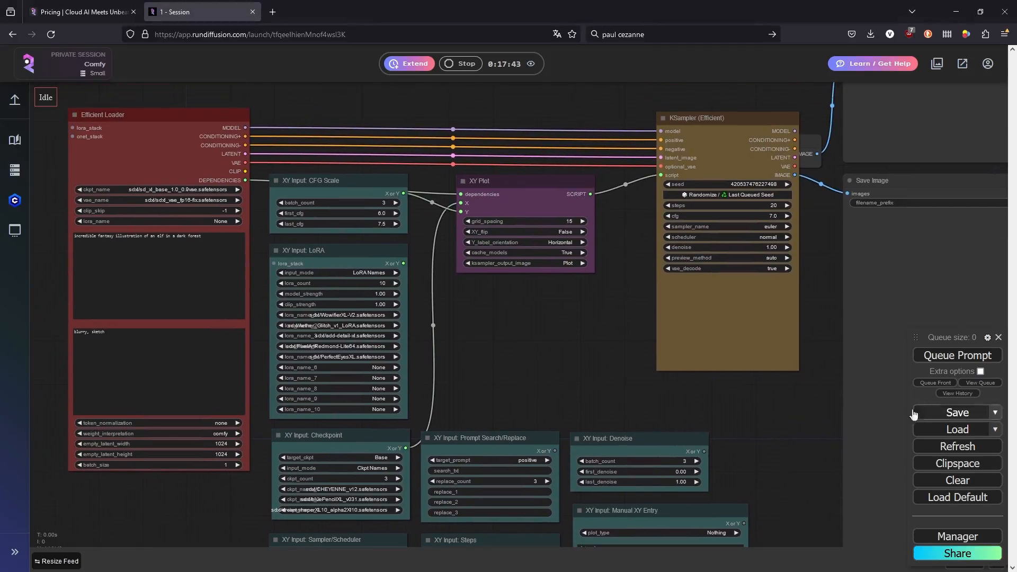
left_click(957, 430)
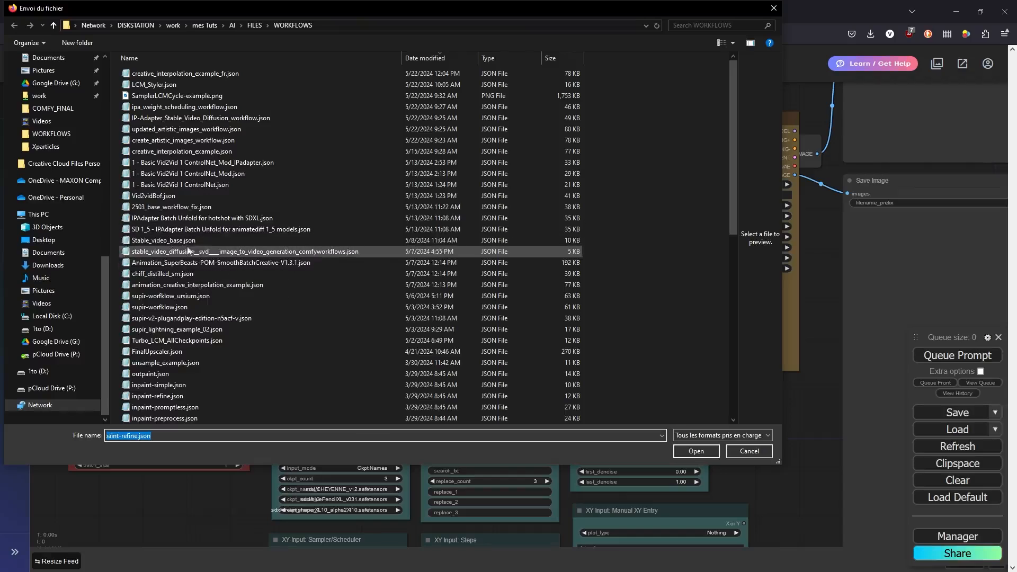
left_click_drag(733, 135, 738, 196)
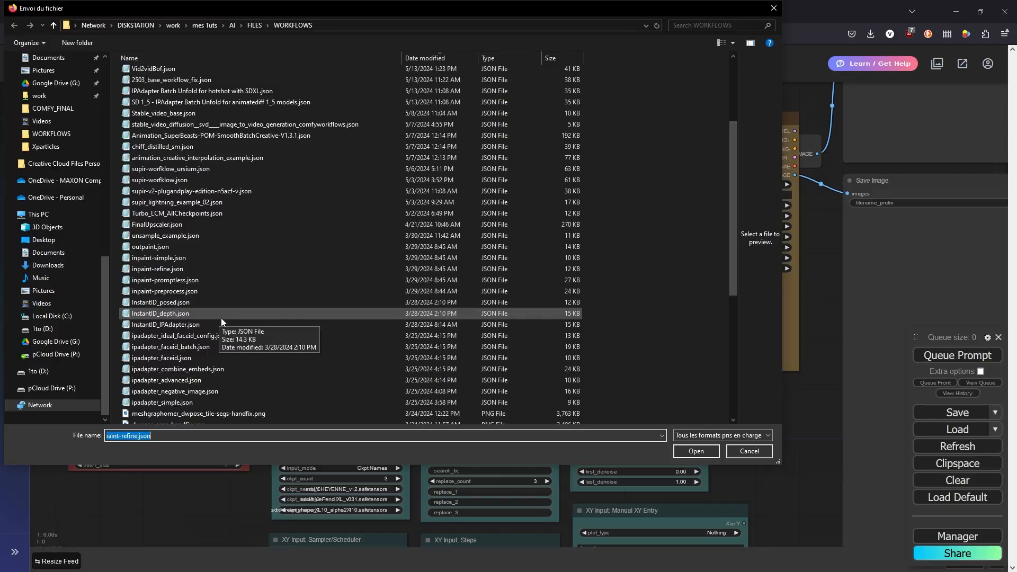
left_click(159, 181)
double_click(127, 182)
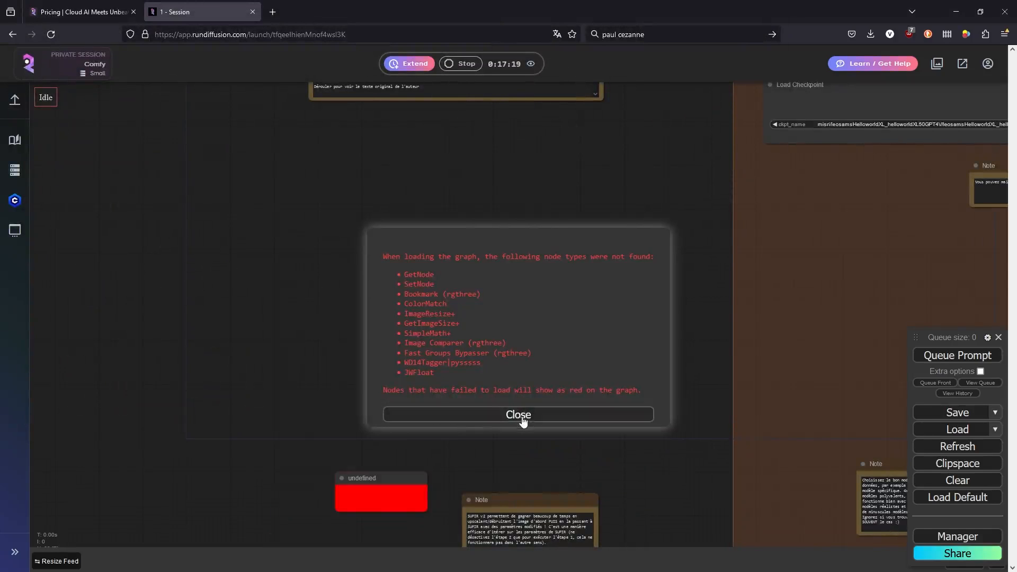
left_click(526, 414)
Step: Examine the missing nodes in the SUPIR workflow and view the install and update options in the ComfyUI Manager
left_click_drag(505, 383, 262, 266)
left_click_drag(580, 268, 316, 188)
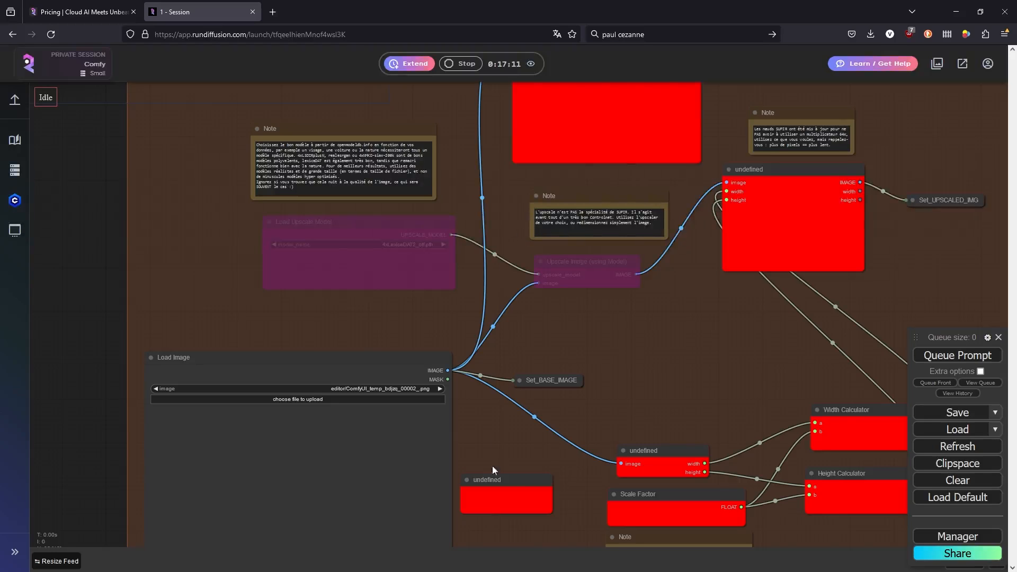
left_click_drag(672, 236, 495, 269)
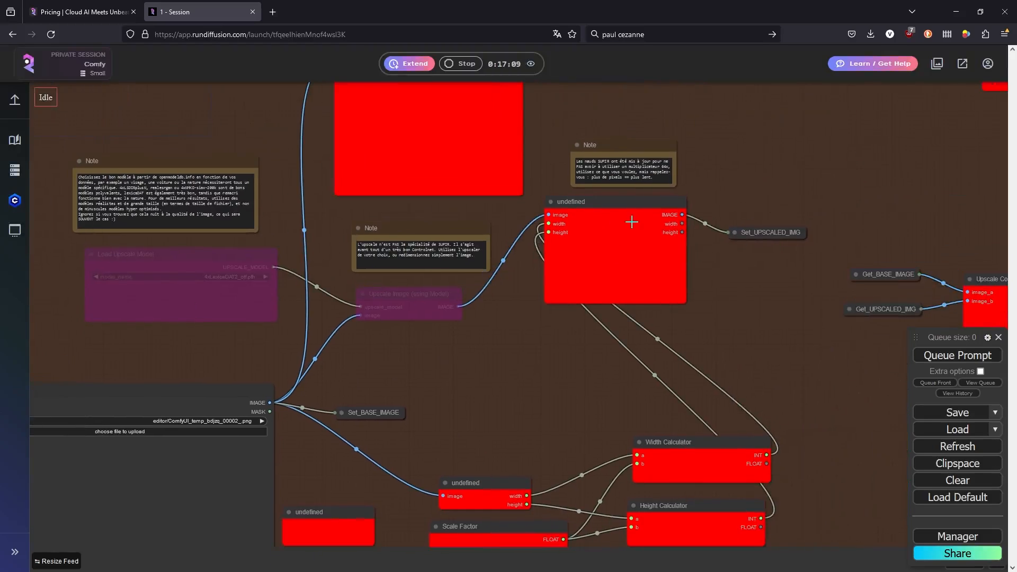
left_click(958, 536)
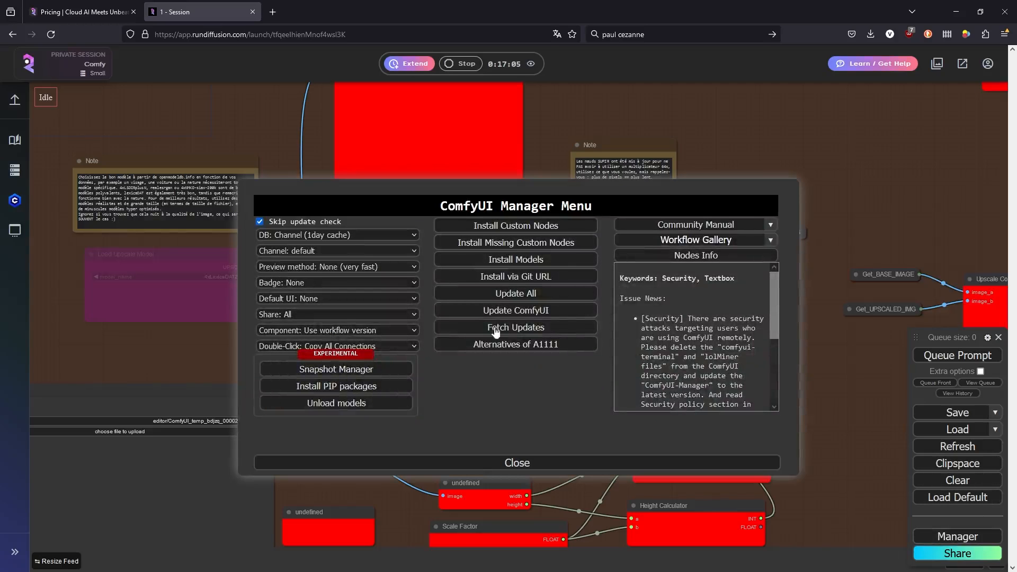
left_click(519, 462)
Step: Review the Hobbyist, Professional and Business plans on the RunDiffusion pricing page and return to the ComfyUI session
left_click(82, 11)
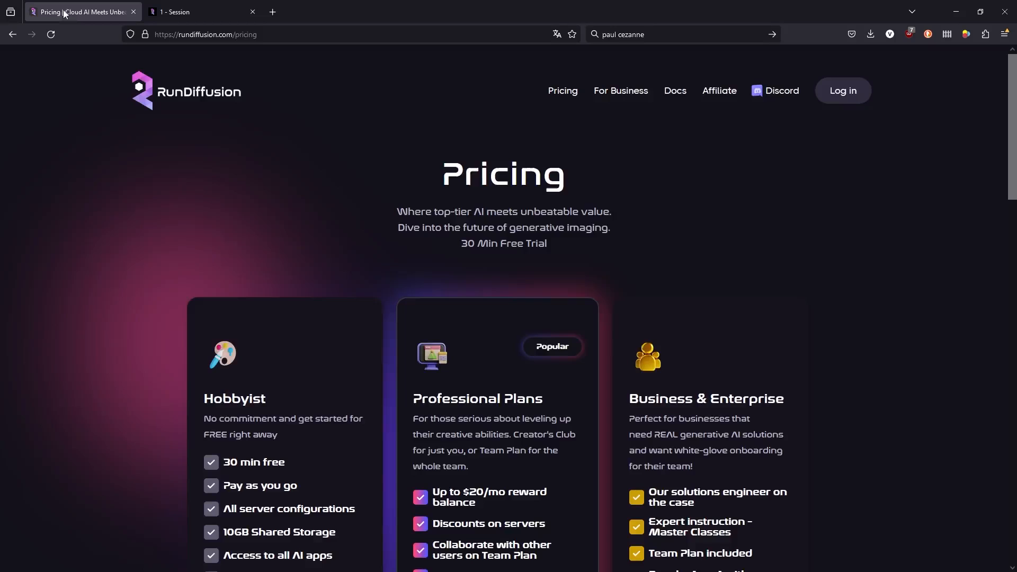
scroll(356, 320, "down", 2)
scroll(461, 341, "down", 4)
scroll(448, 308, "up", 3)
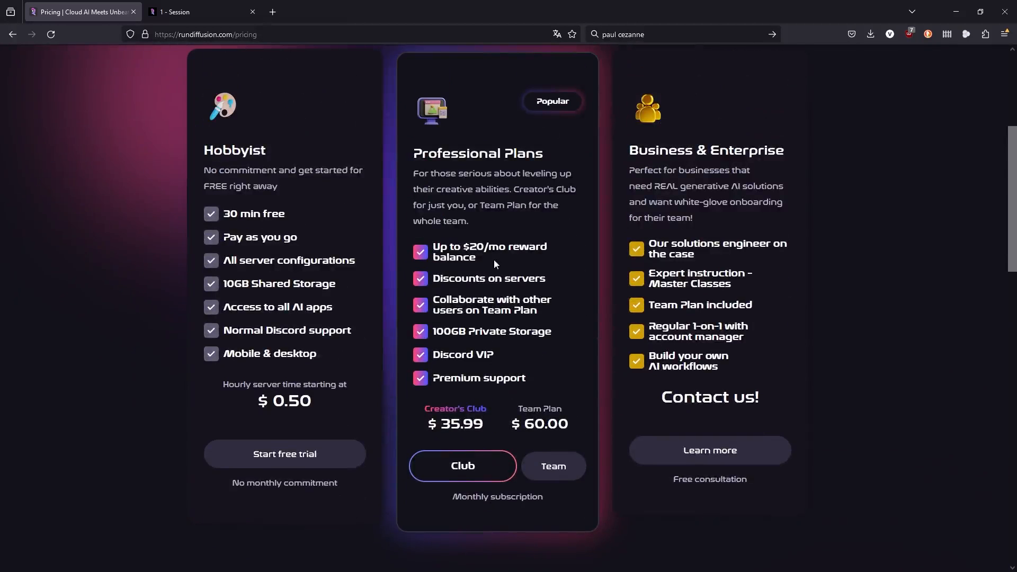
left_click(180, 12)
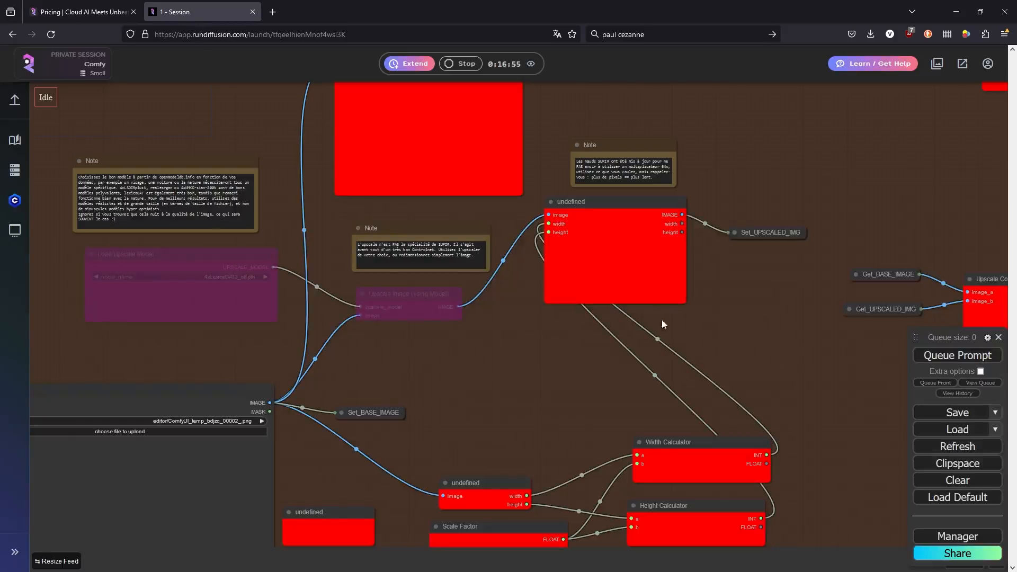
Step: Load the local workflow file comfy-control-LoRA-workflows_control-lora-sketch-basic_example.json
left_click(980, 434)
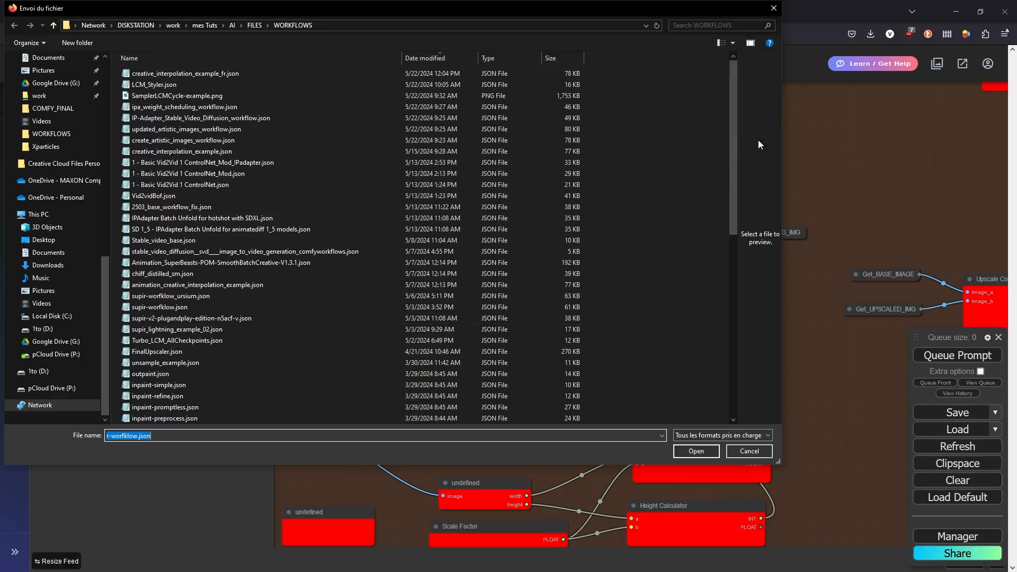
left_click_drag(736, 148, 733, 296)
left_click(131, 274)
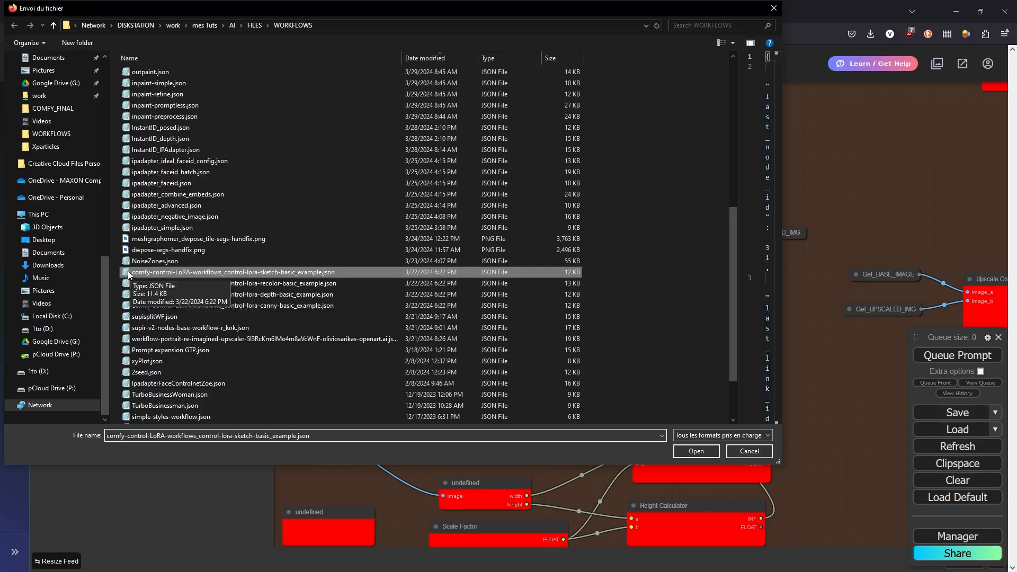
double_click(129, 274)
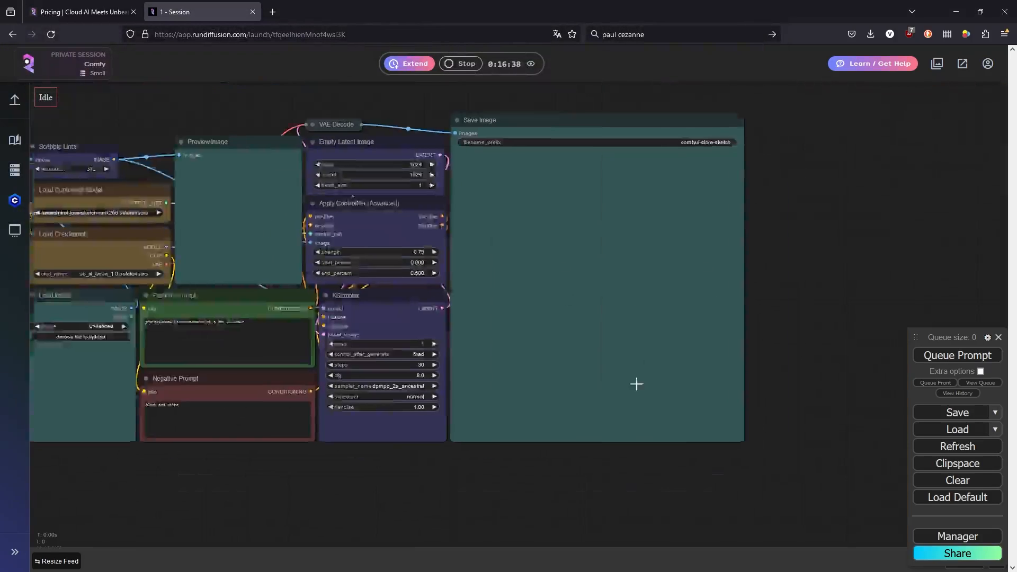